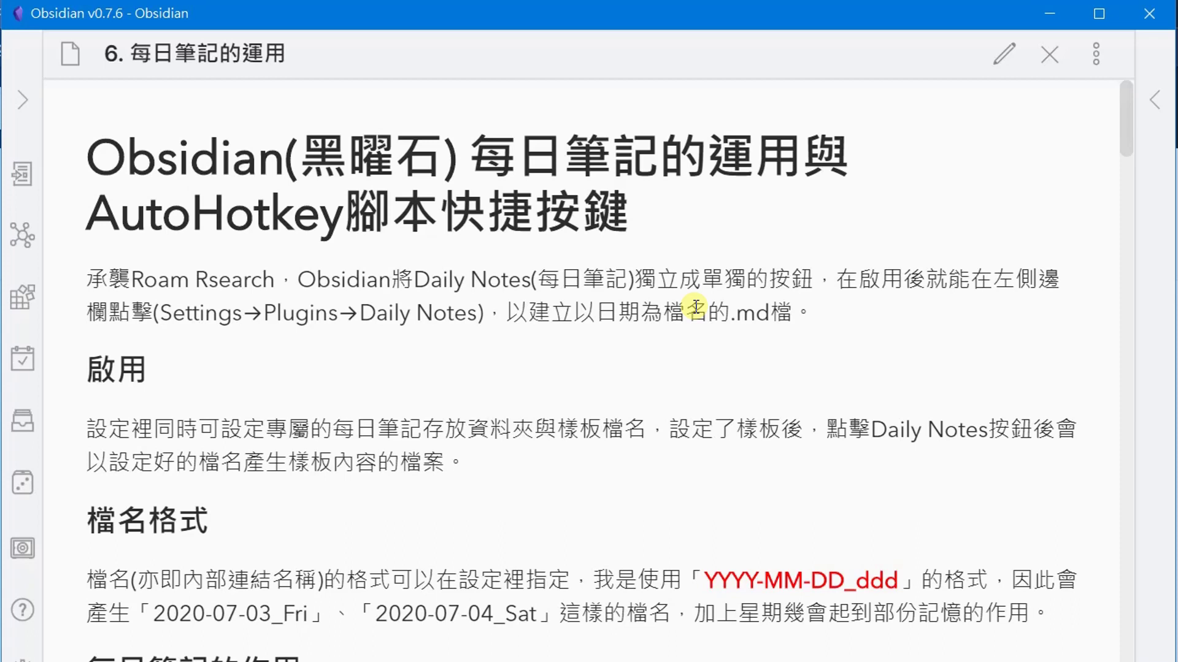
{"action": "left_click", "coordinate": [695, 306]}
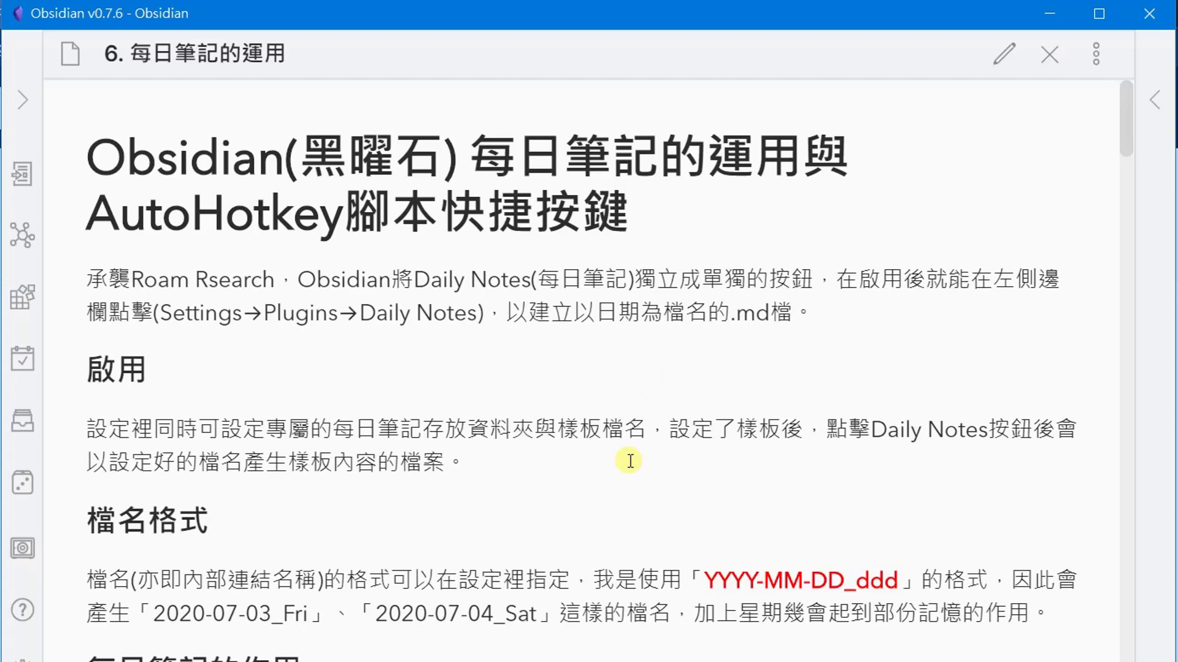
{"action": "scroll", "coordinate": [629, 461], "scroll_direction": "down", "scroll_amount": 2}
{"action": "scroll", "coordinate": [630, 461], "scroll_direction": "up", "scroll_amount": 2}
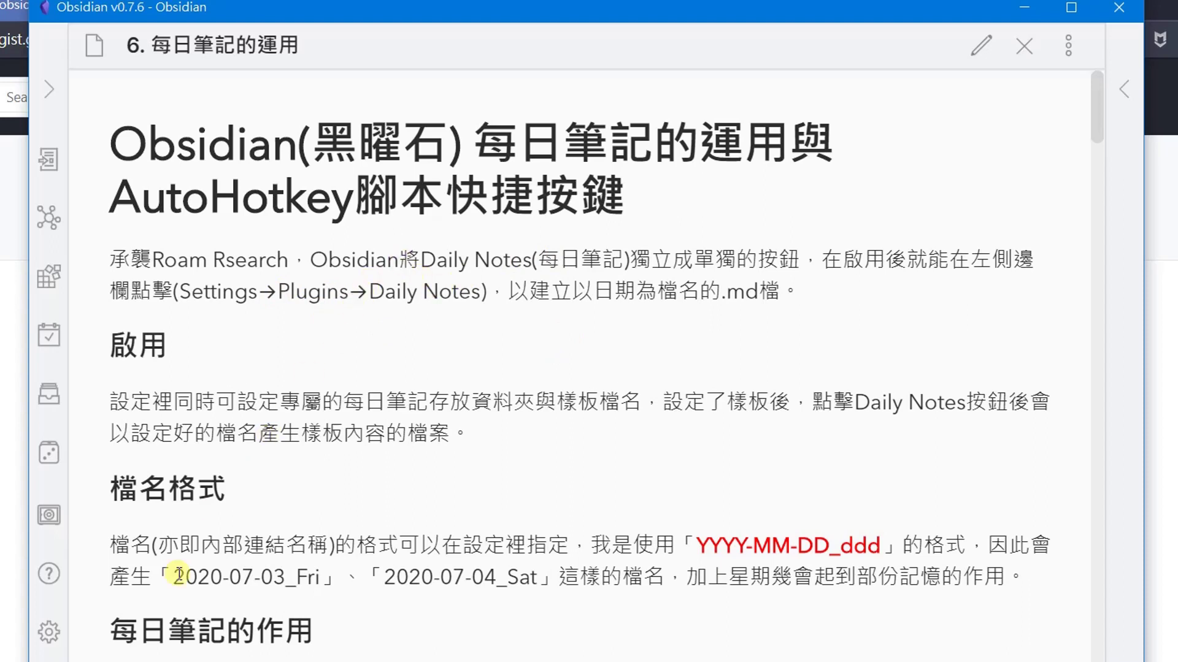
Step: Open the settings and check in the core plugin list whether Daily notes is enabled
{"action": "left_click", "coordinate": [46, 635]}
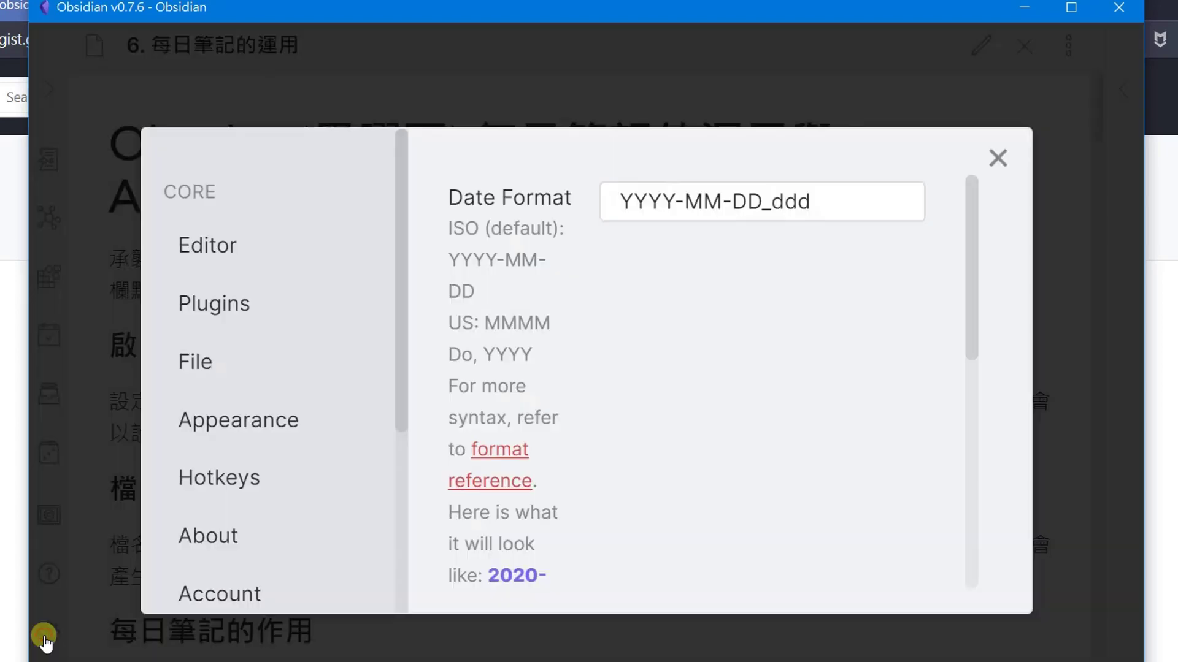
{"action": "left_click", "coordinate": [402, 341]}
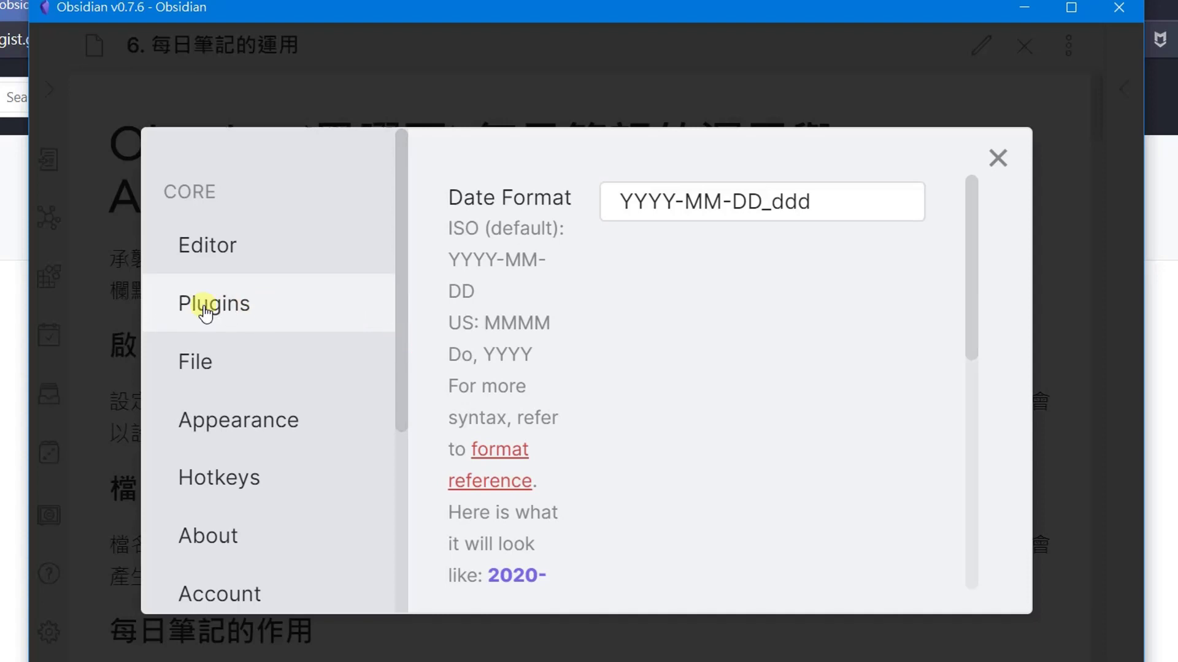
{"action": "left_click", "coordinate": [224, 312]}
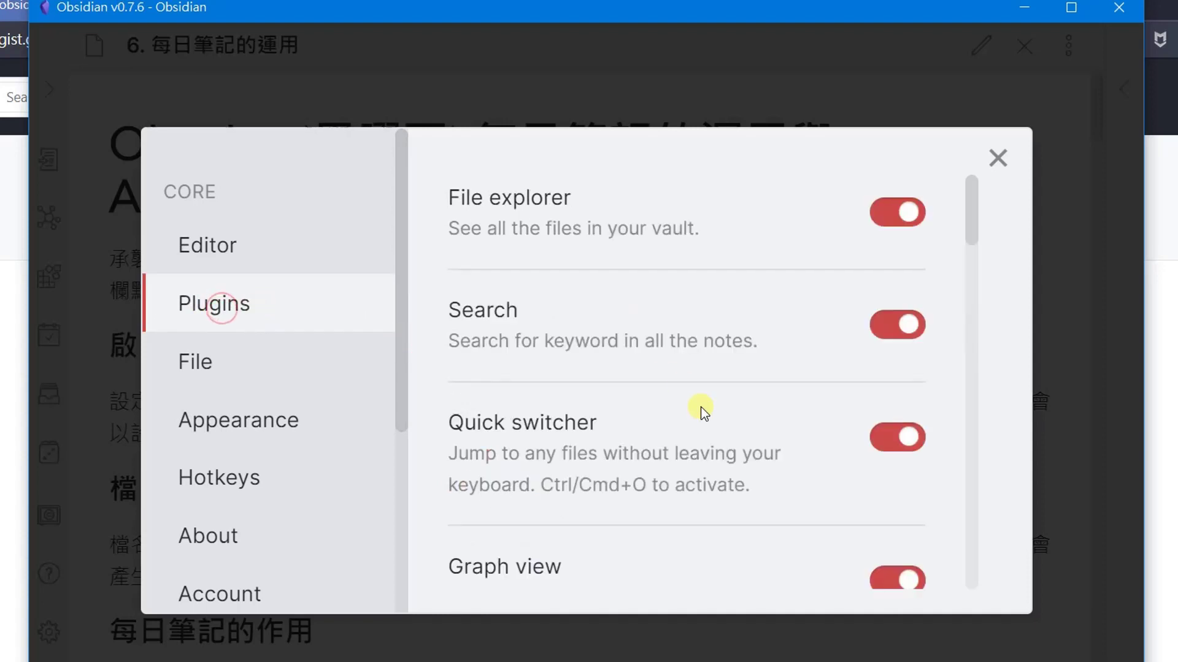
{"action": "scroll", "coordinate": [706, 410], "scroll_direction": "down", "scroll_amount": 10}
{"action": "scroll", "coordinate": [709, 410], "scroll_direction": "down", "scroll_amount": 8}
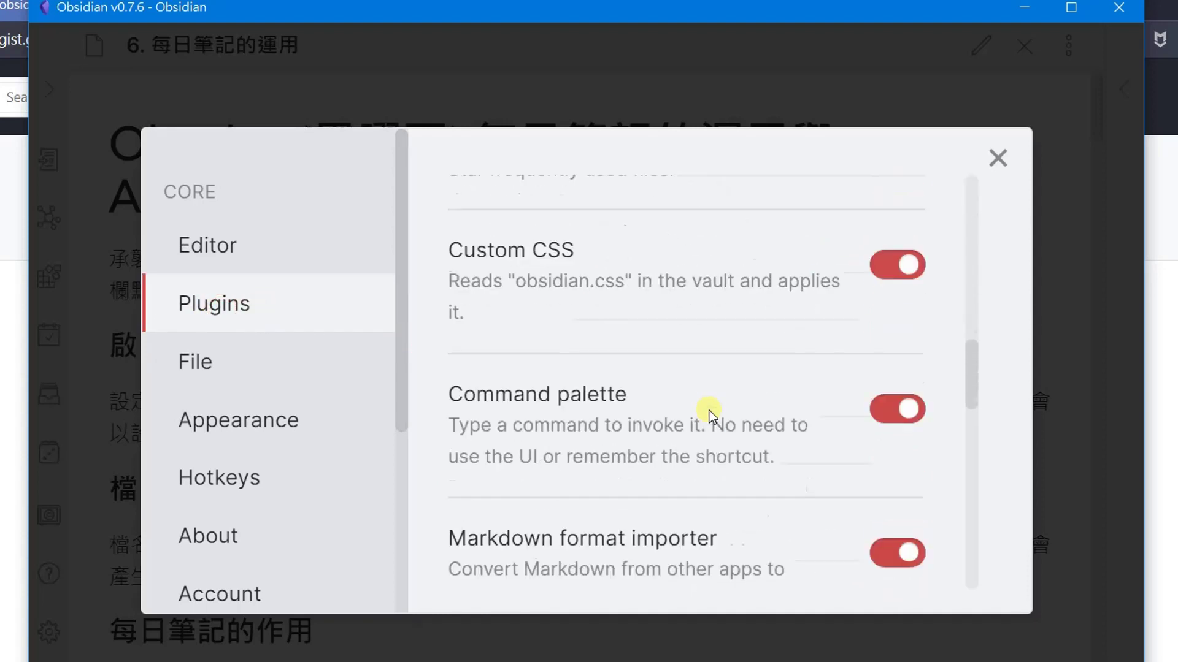
{"action": "scroll", "coordinate": [710, 410], "scroll_direction": "down", "scroll_amount": 3}
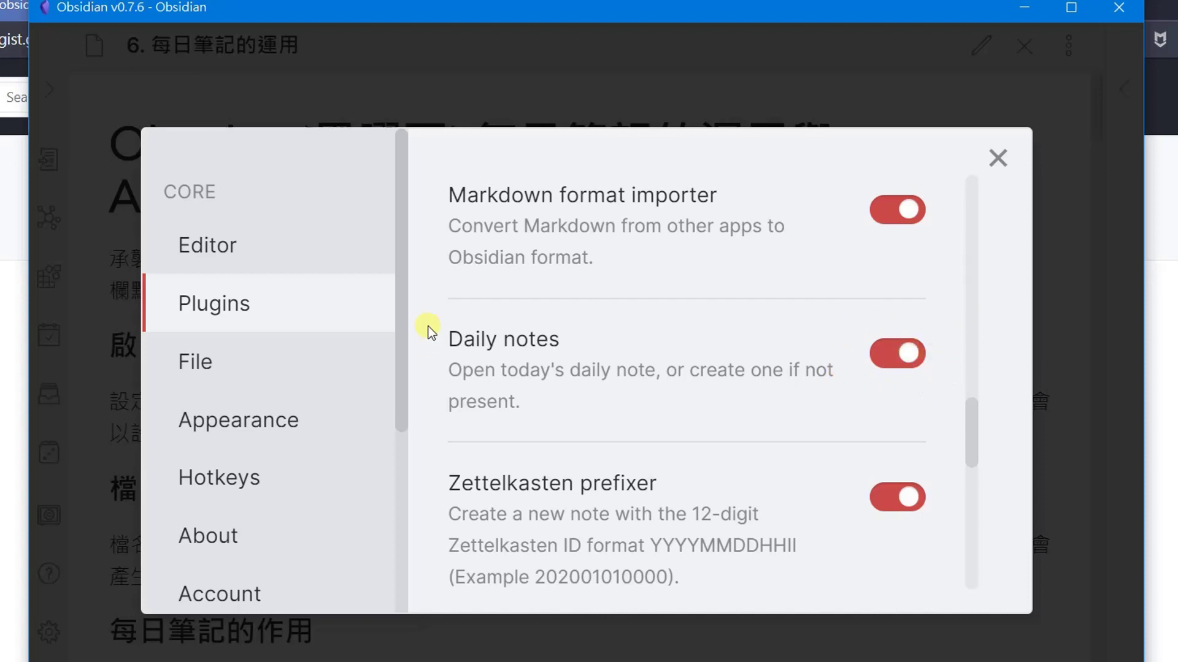
Step: Open the Daily notes plugin settings and examine the date part and the weekday suffix of the Date Format
{"action": "left_click_drag", "start_coordinate": [400, 263], "coordinate": [391, 480]}
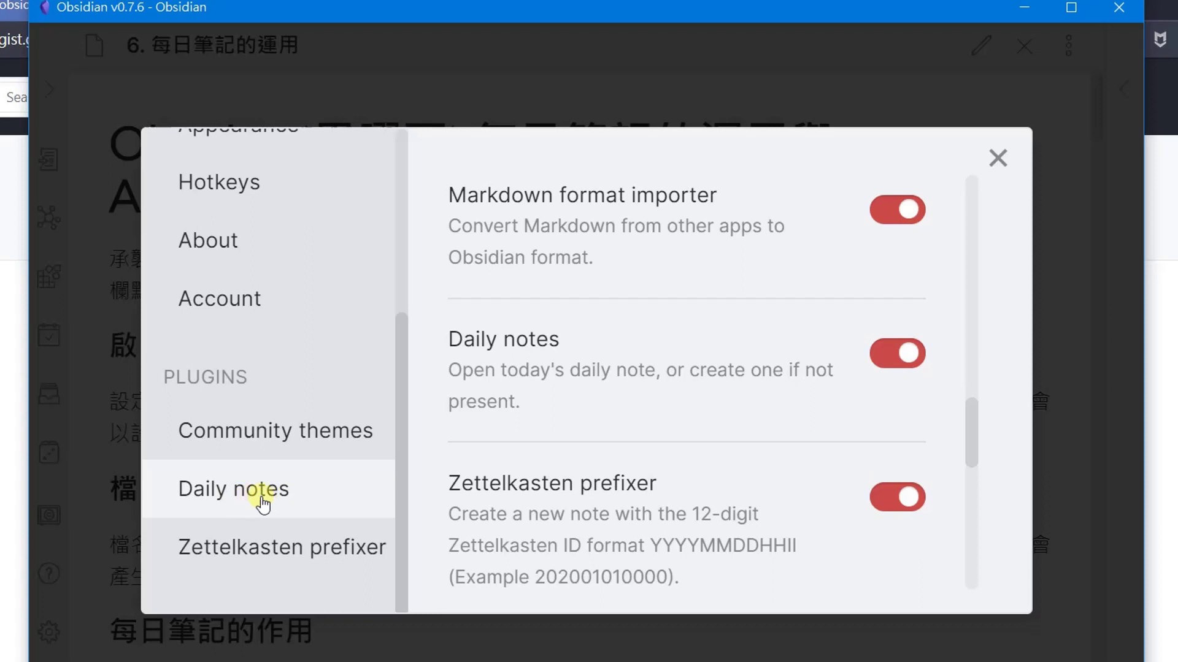
{"action": "left_click", "coordinate": [292, 506]}
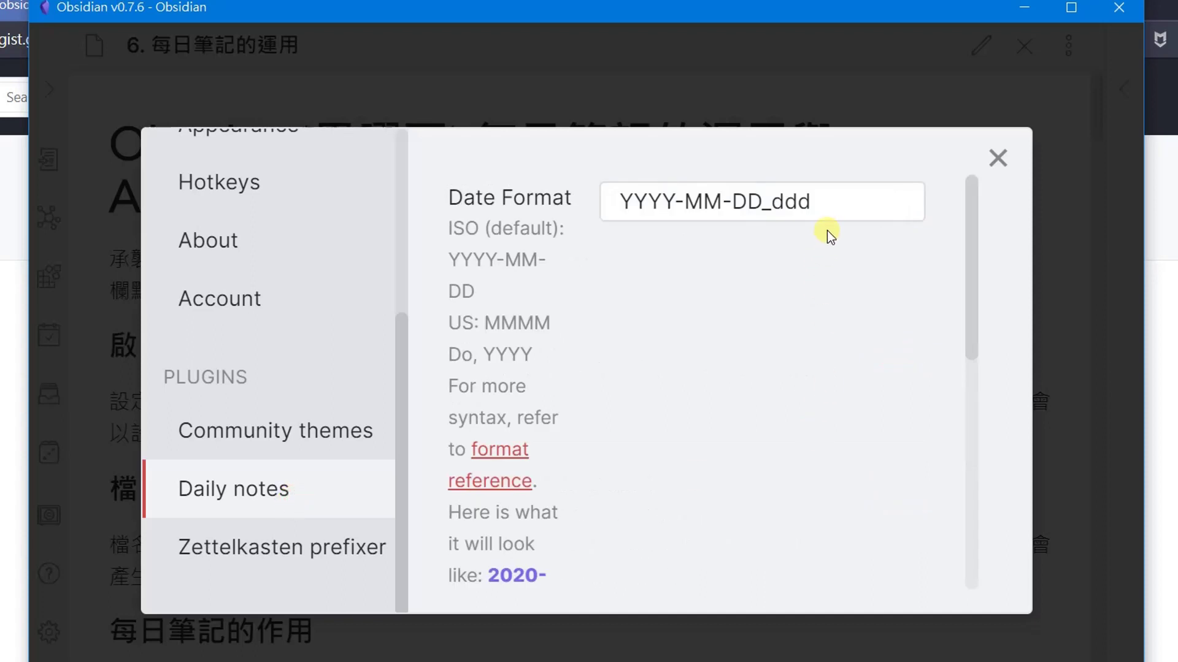
{"action": "left_click", "coordinate": [820, 201]}
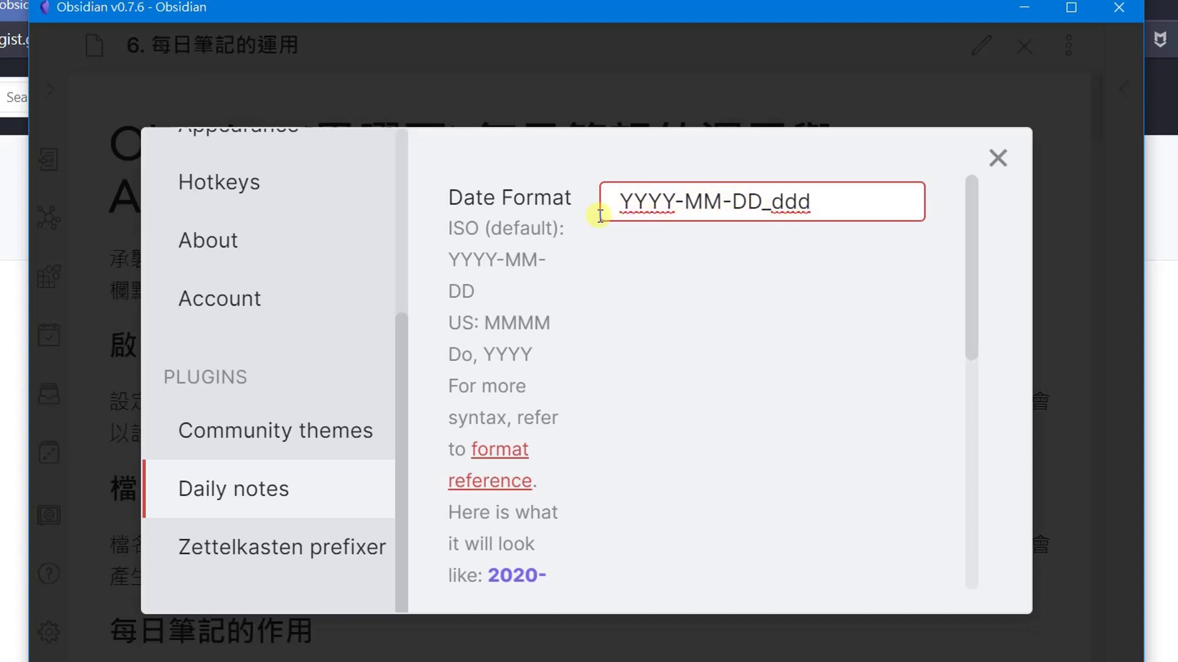
{"action": "left_click_drag", "start_coordinate": [622, 203], "coordinate": [762, 207]}
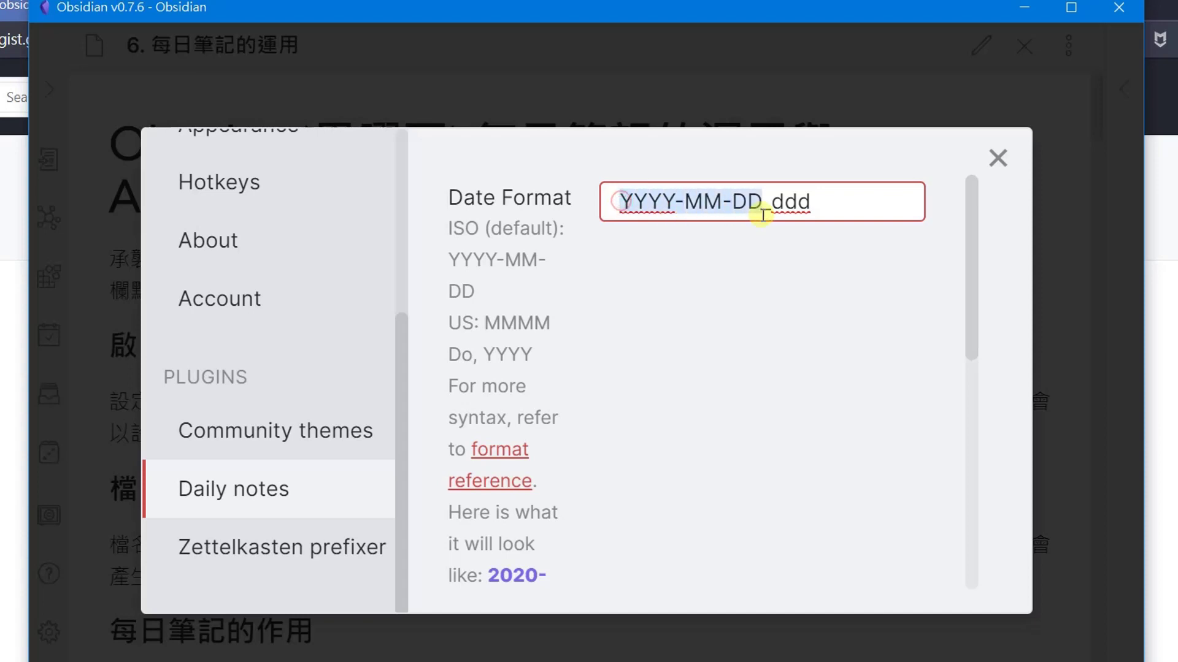
{"action": "left_click", "coordinate": [704, 212]}
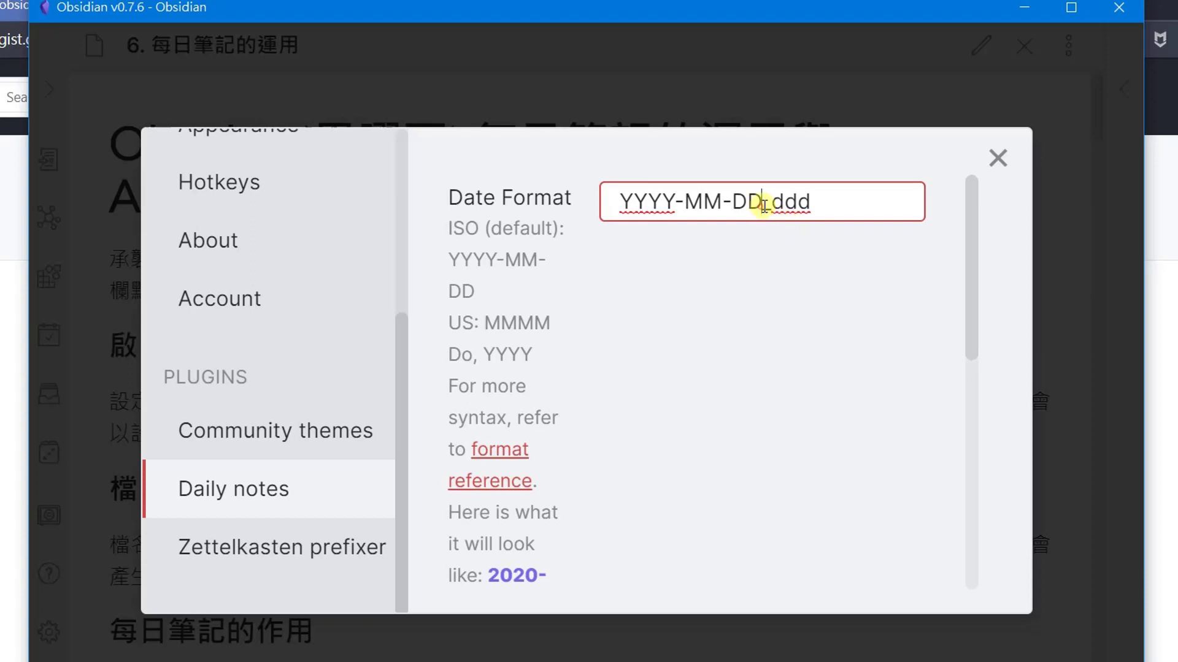
{"action": "left_click_drag", "start_coordinate": [761, 210], "coordinate": [837, 213]}
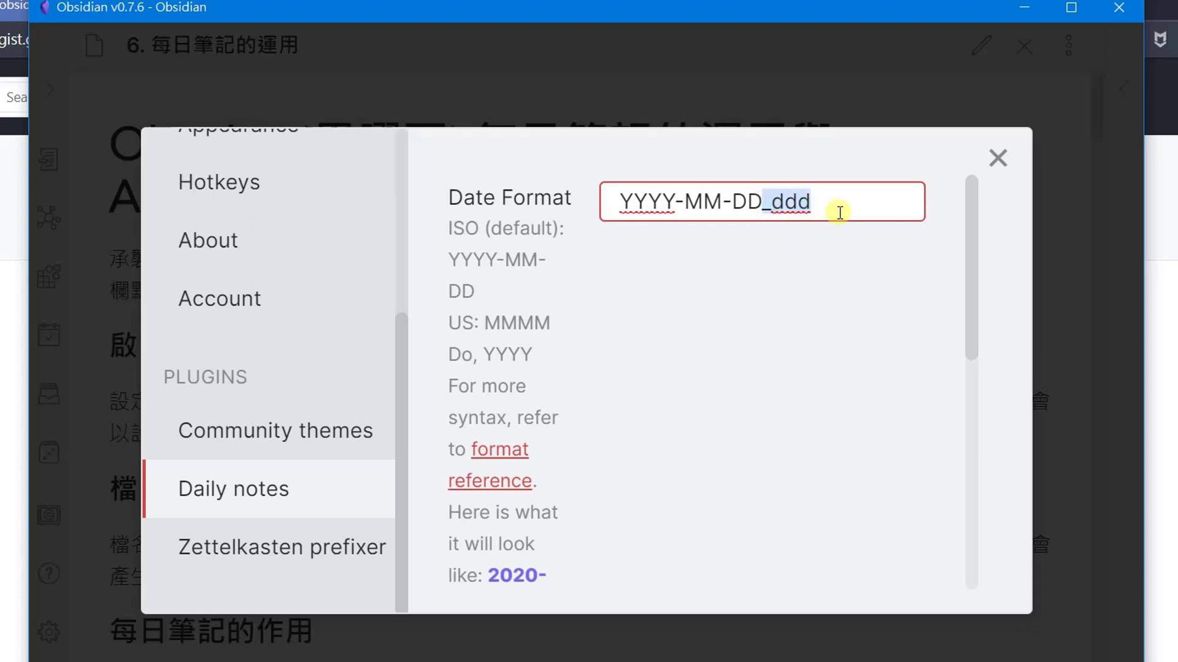
{"action": "left_click", "coordinate": [835, 205]}
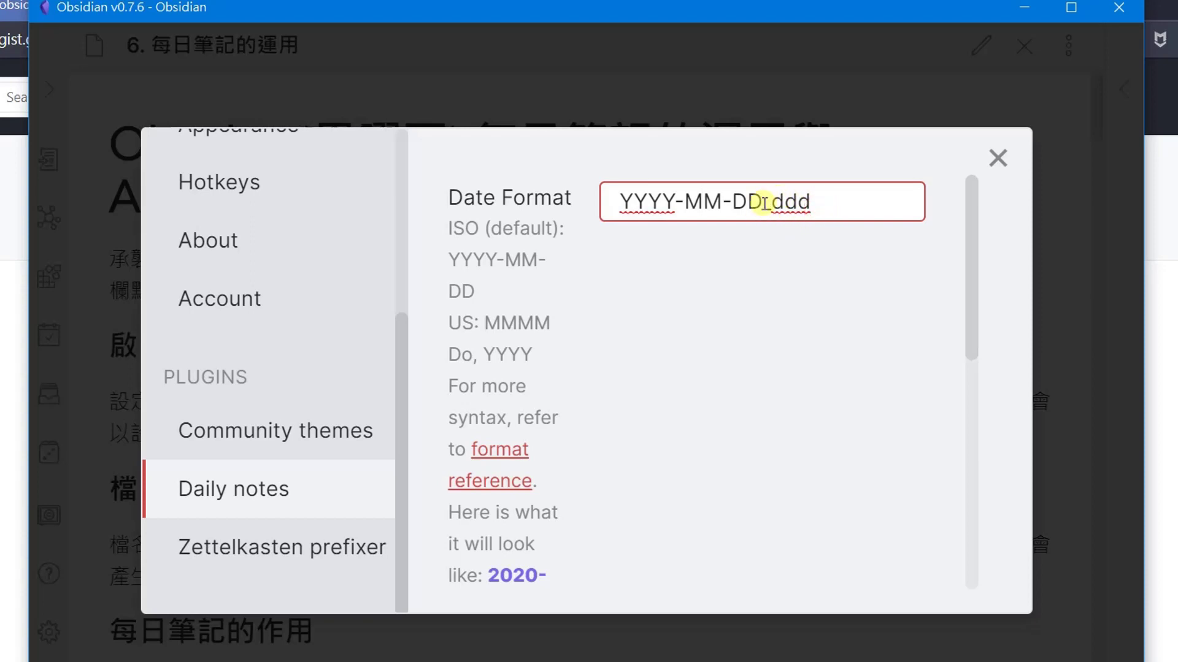
{"action": "left_click_drag", "start_coordinate": [762, 204], "coordinate": [837, 204]}
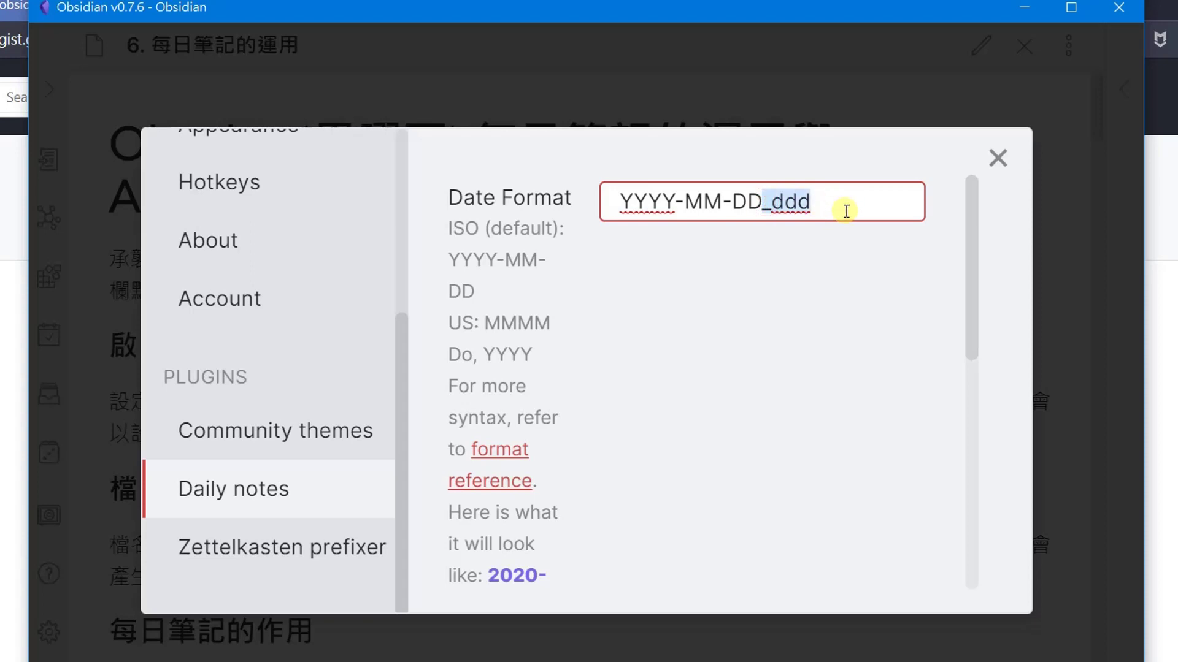
{"action": "left_click", "coordinate": [845, 209]}
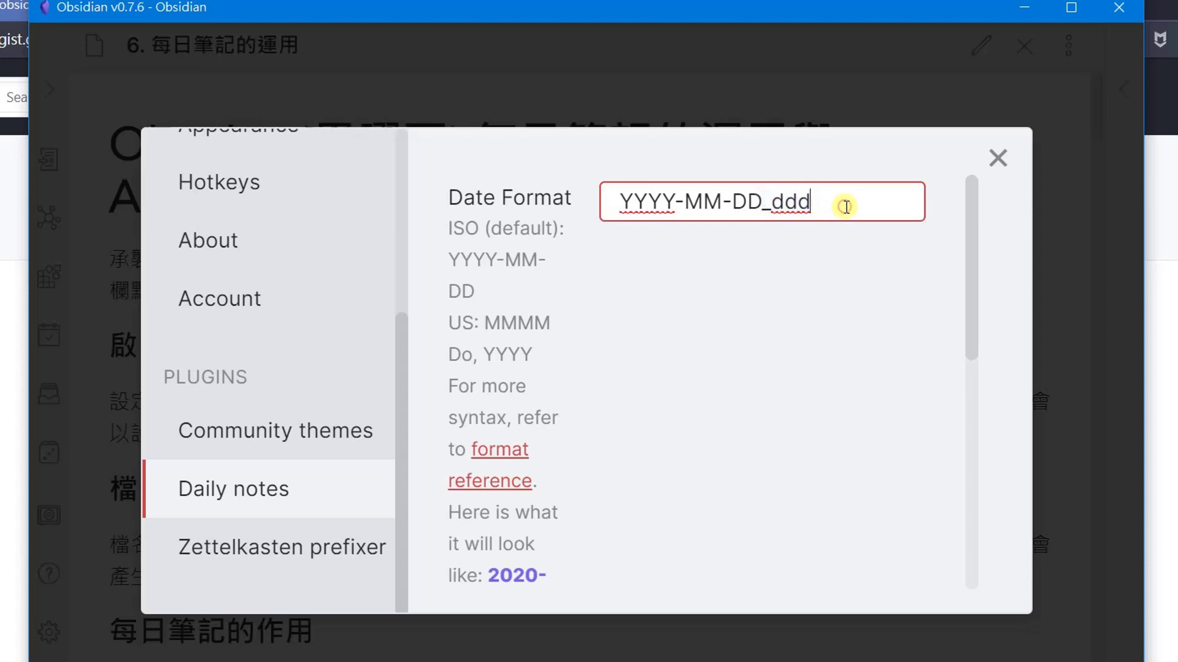
{"action": "left_click", "coordinate": [814, 204]}
{"action": "left_click_drag", "start_coordinate": [814, 204], "coordinate": [758, 198]}
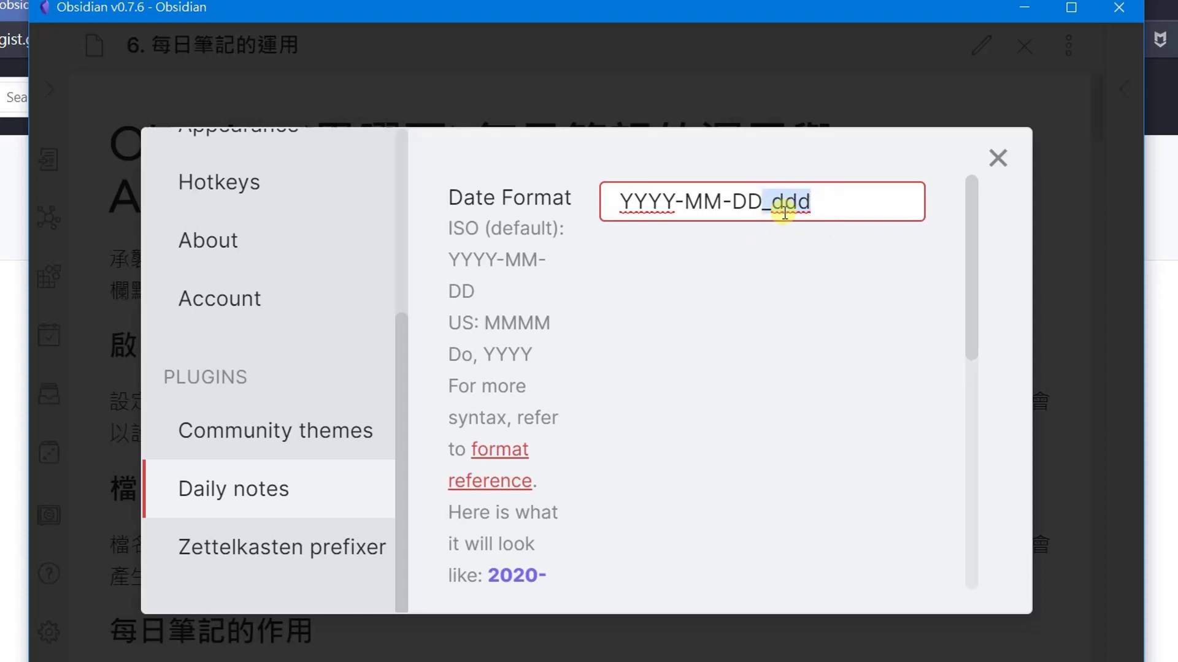
{"action": "left_click", "coordinate": [775, 215]}
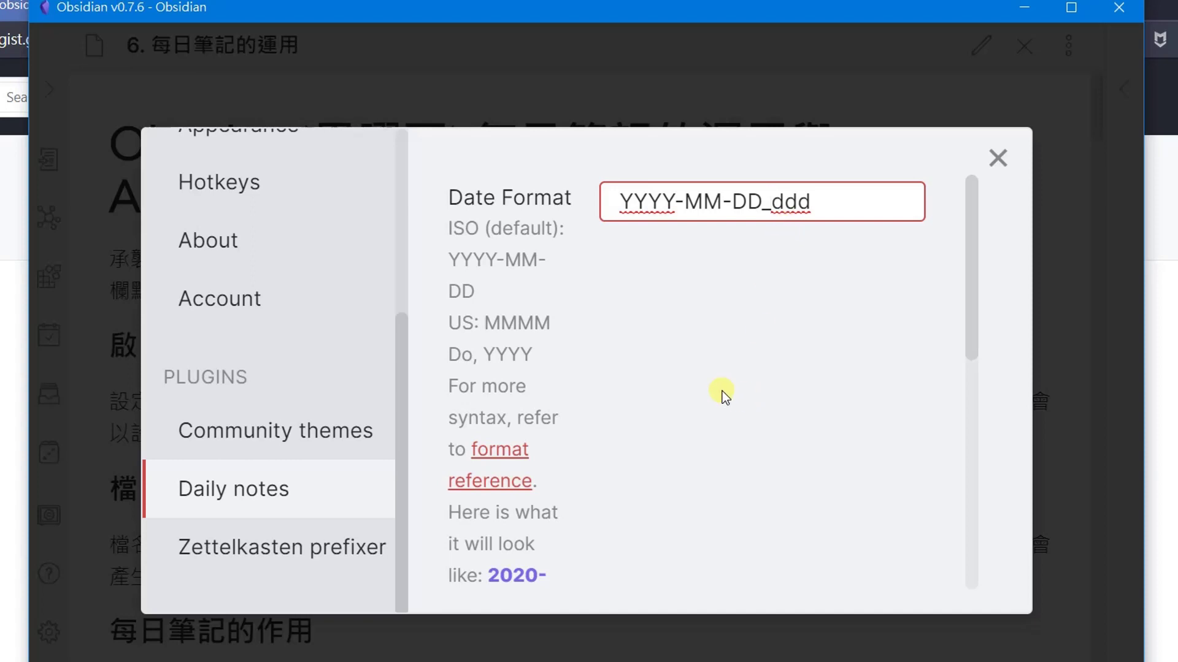
{"action": "left_click_drag", "start_coordinate": [763, 201], "coordinate": [836, 209]}
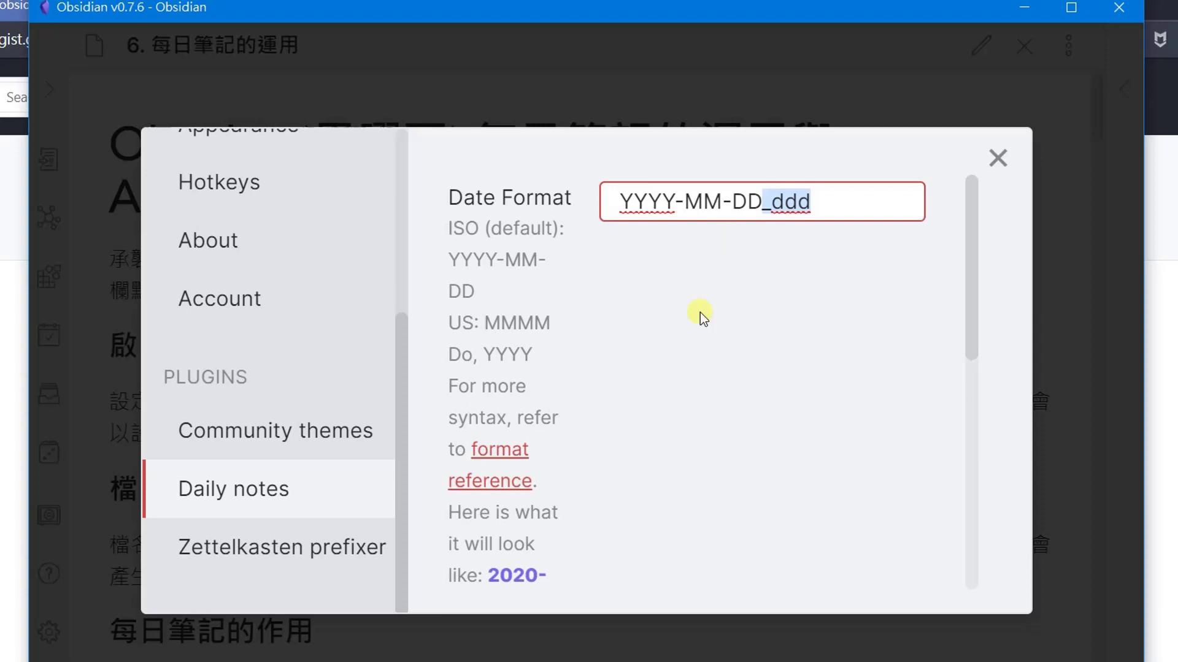
Step: Review the Date Format description with its format reference link and preview, and compare it with the full format string
{"action": "scroll", "coordinate": [699, 325], "scroll_direction": "down", "scroll_amount": 3}
{"action": "scroll", "coordinate": [830, 312], "scroll_direction": "up", "scroll_amount": 2}
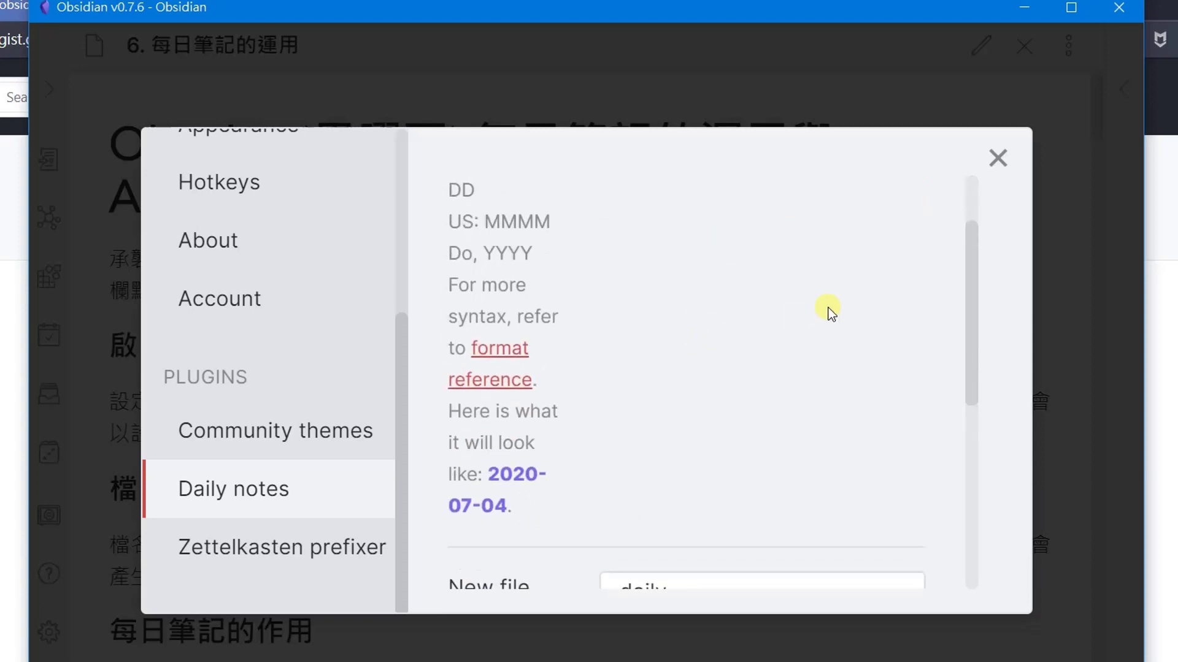
{"action": "left_click", "coordinate": [522, 379]}
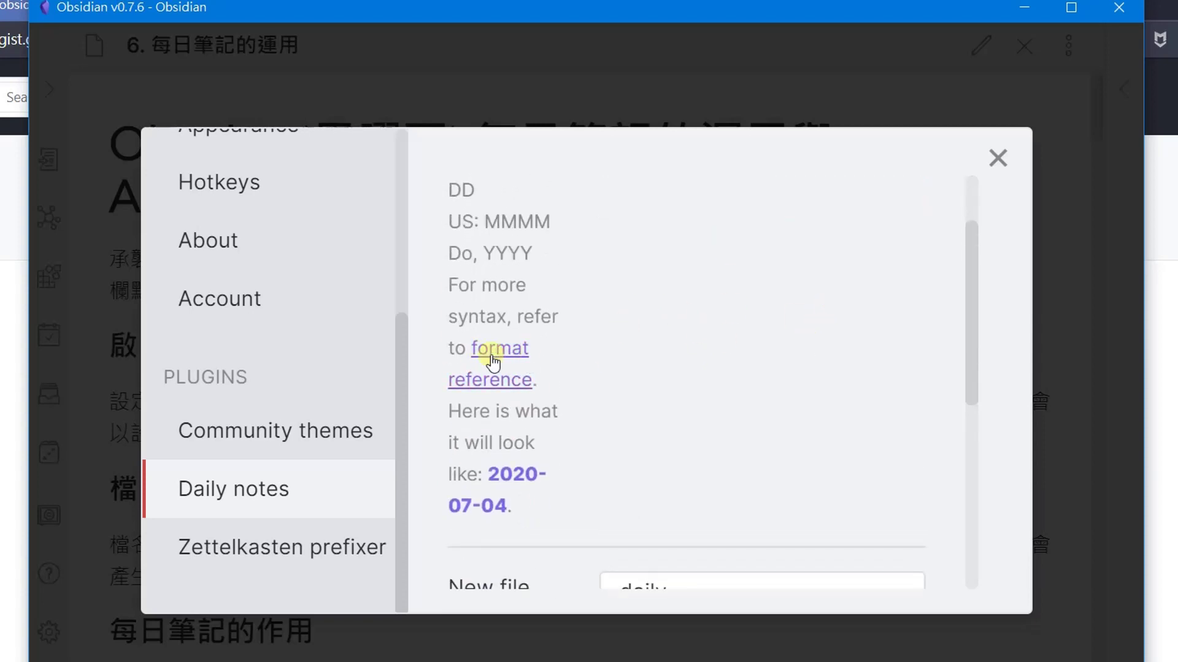
{"action": "scroll", "coordinate": [750, 399], "scroll_direction": "up", "scroll_amount": 2}
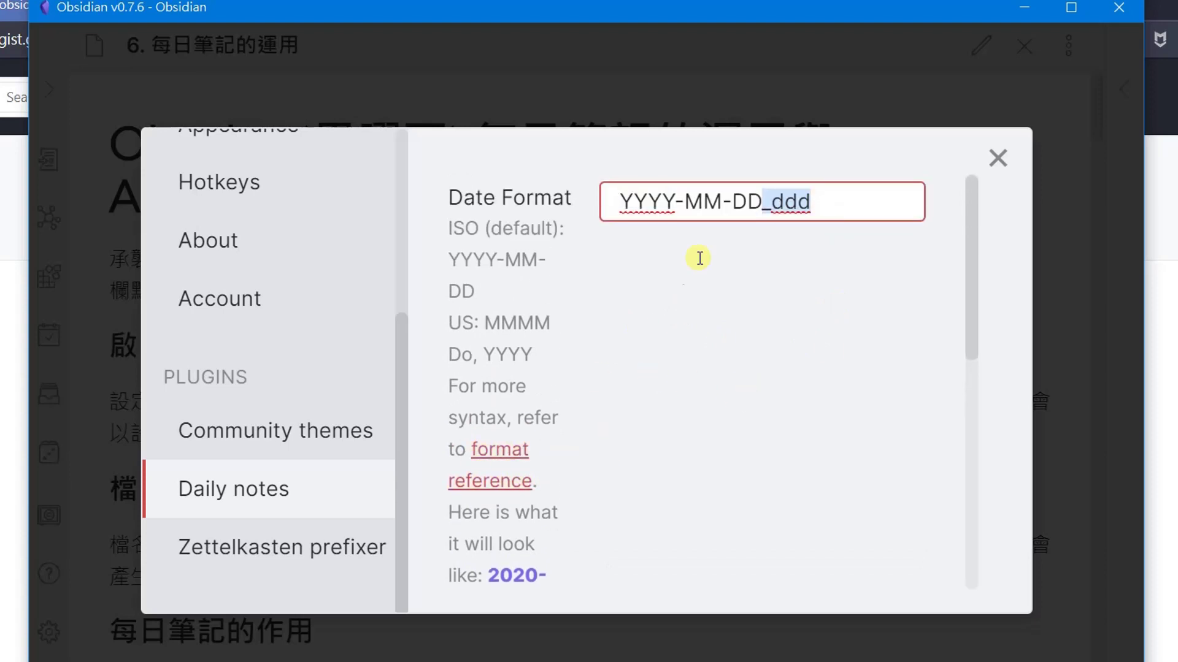
{"action": "left_click", "coordinate": [820, 198]}
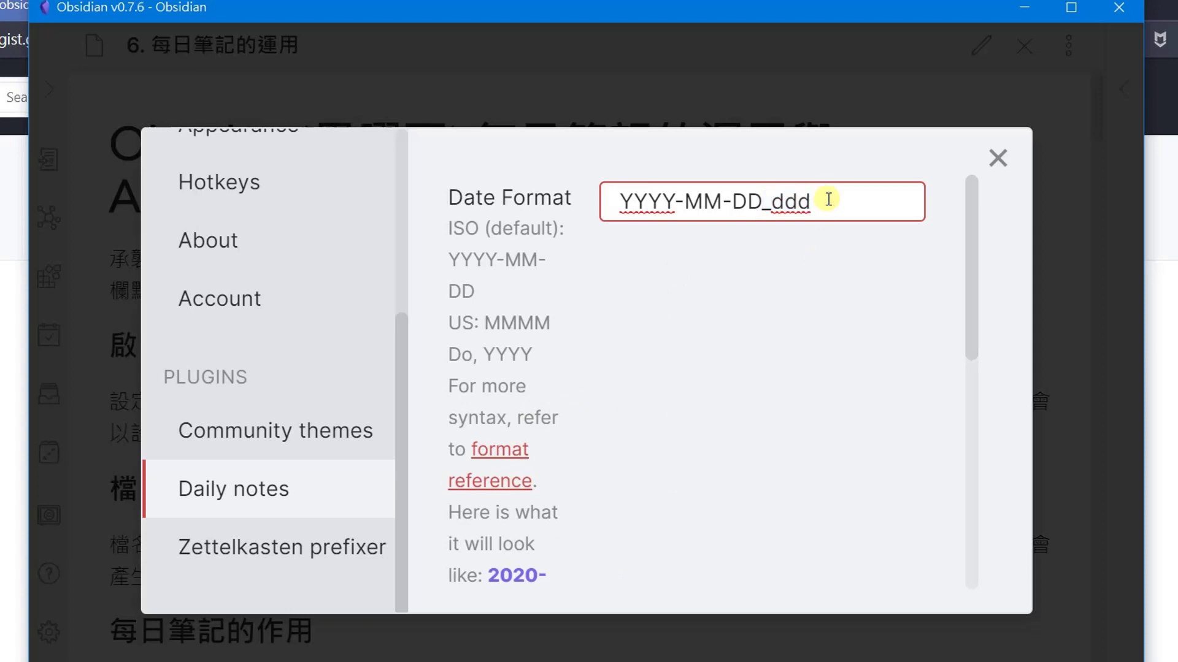
{"action": "left_click_drag", "start_coordinate": [822, 199], "coordinate": [600, 210]}
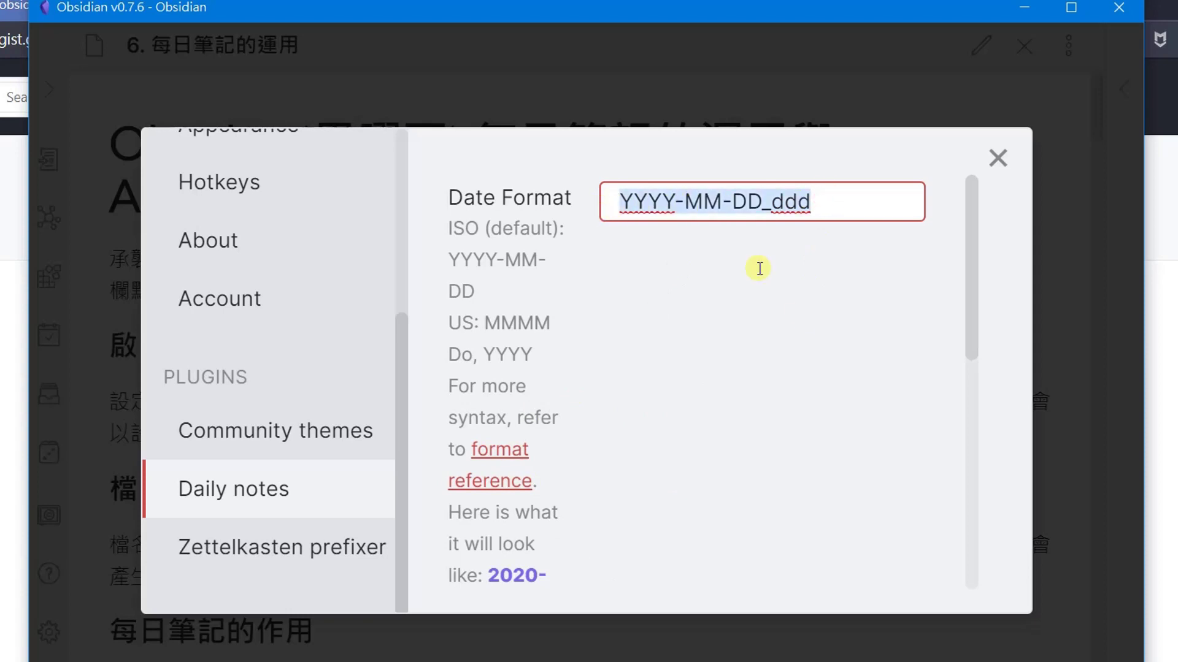
Step: Examine the New file location folder set for new daily notes
{"action": "scroll", "coordinate": [760, 424], "scroll_direction": "down", "scroll_amount": 5}
{"action": "scroll", "coordinate": [761, 424], "scroll_direction": "down", "scroll_amount": 2}
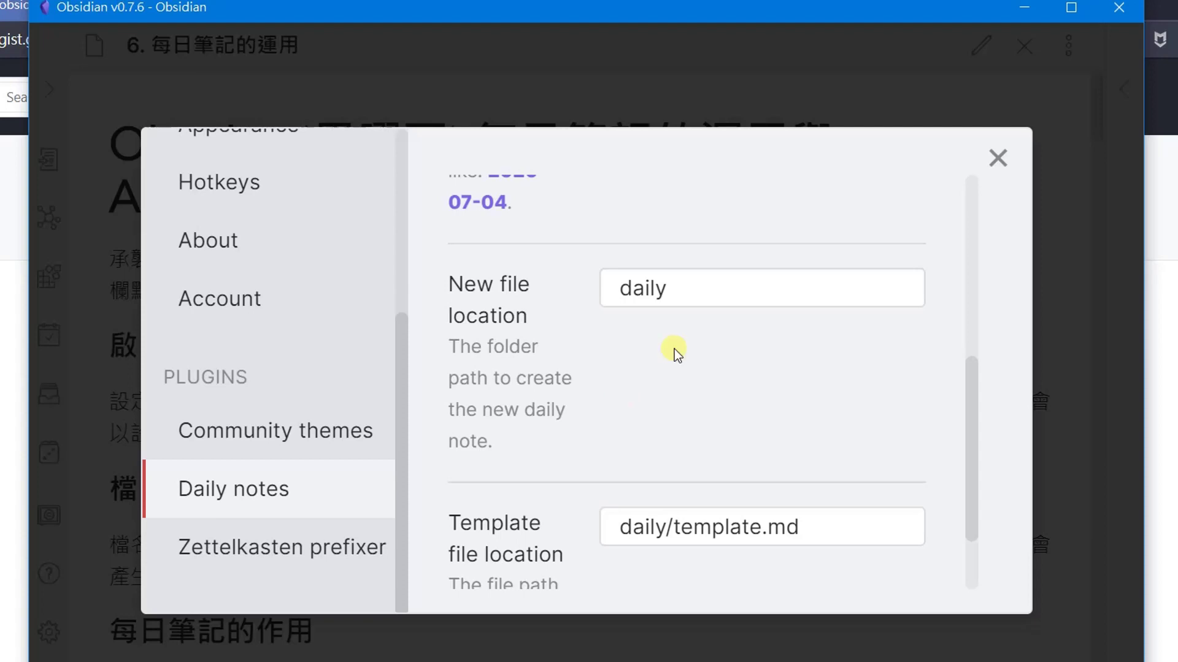
{"action": "left_click", "coordinate": [689, 290]}
{"action": "left_click_drag", "start_coordinate": [697, 286], "coordinate": [553, 281]}
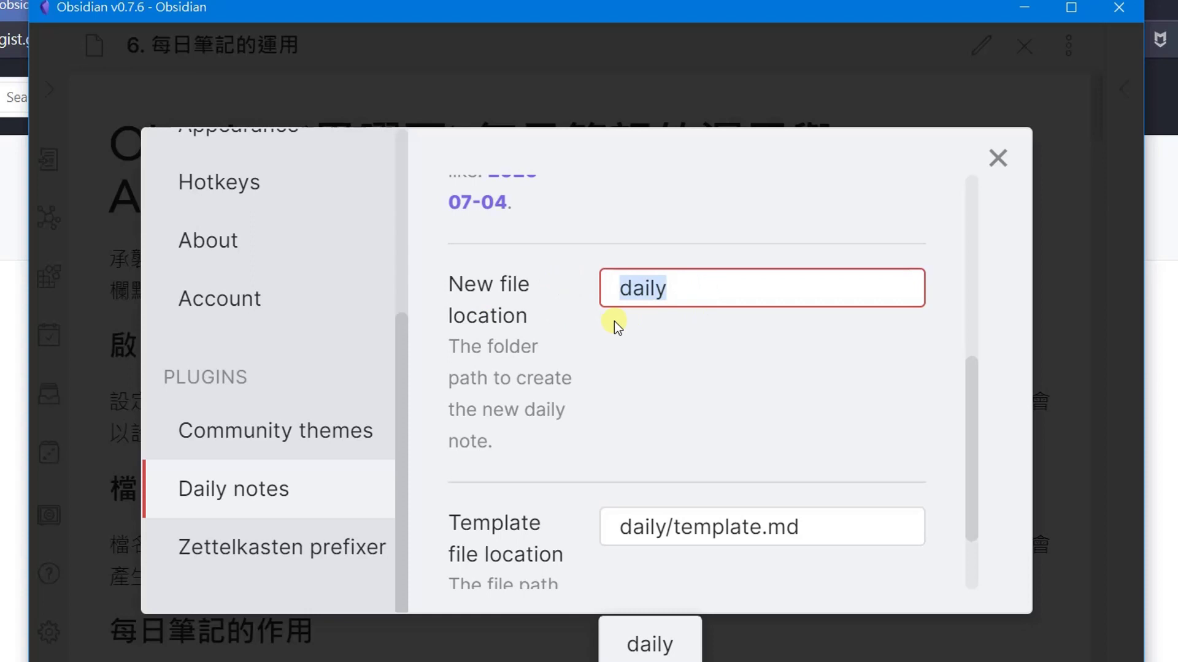
{"action": "left_click", "coordinate": [684, 296]}
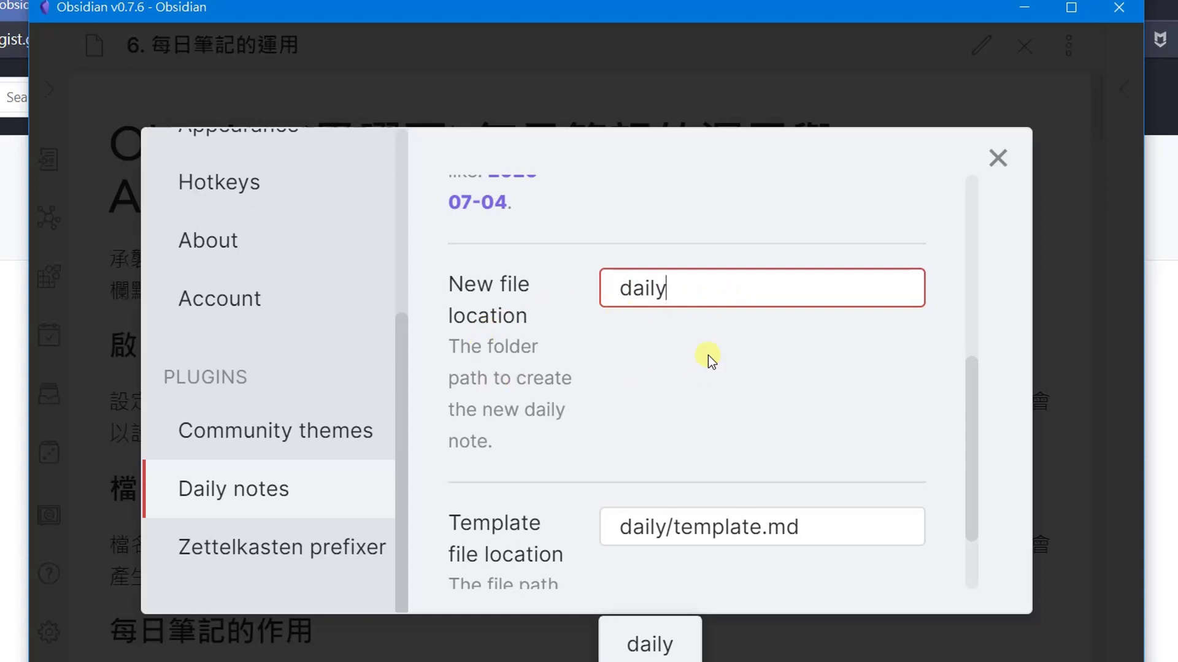
{"action": "left_click_drag", "start_coordinate": [694, 286], "coordinate": [583, 285]}
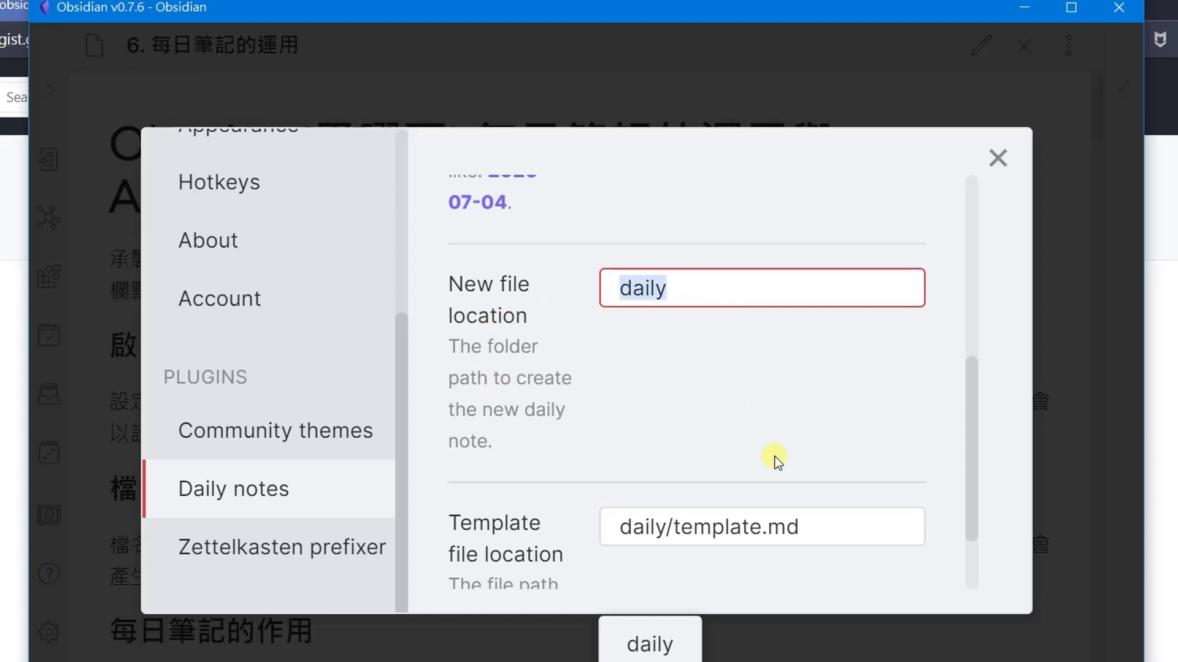
Step: Examine the Template file location path for daily notes, including its file name and extension
{"action": "scroll", "coordinate": [776, 460], "scroll_direction": "down", "scroll_amount": 2}
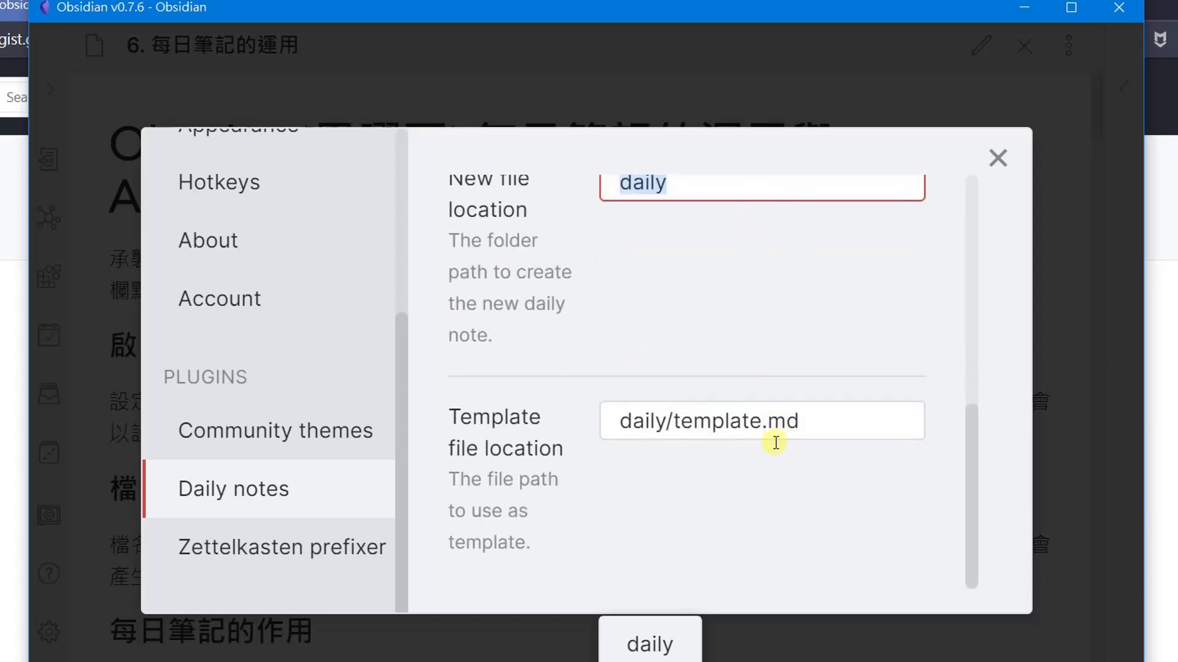
{"action": "left_click_drag", "start_coordinate": [674, 420], "coordinate": [799, 417]}
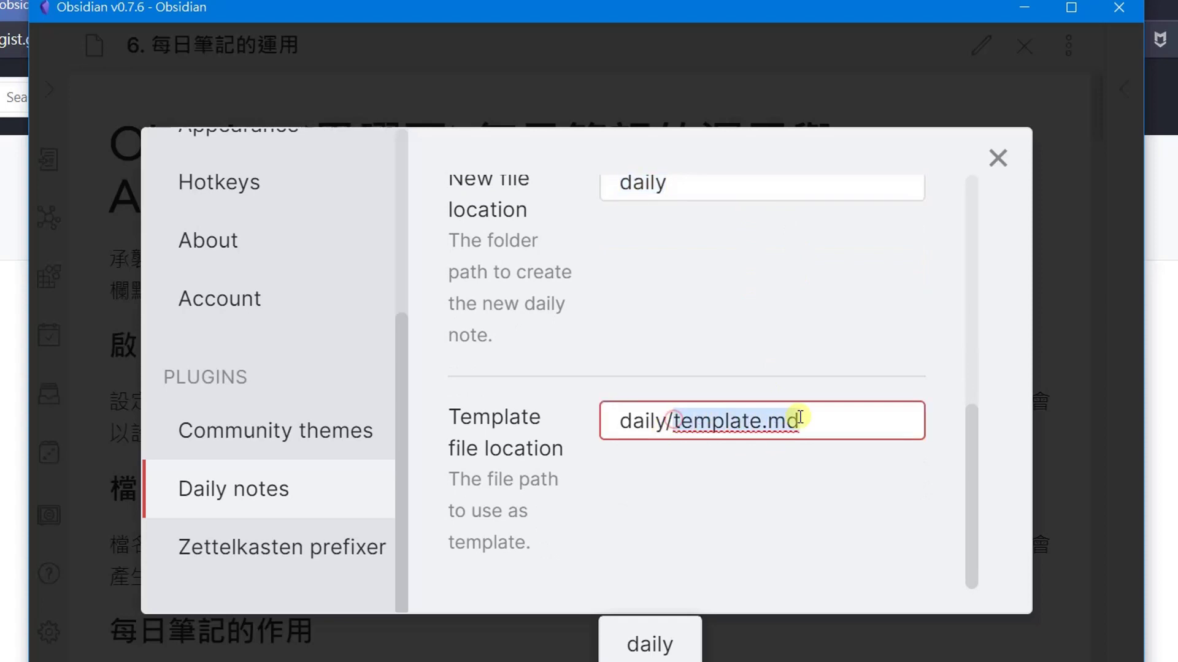
{"action": "left_click", "coordinate": [762, 423]}
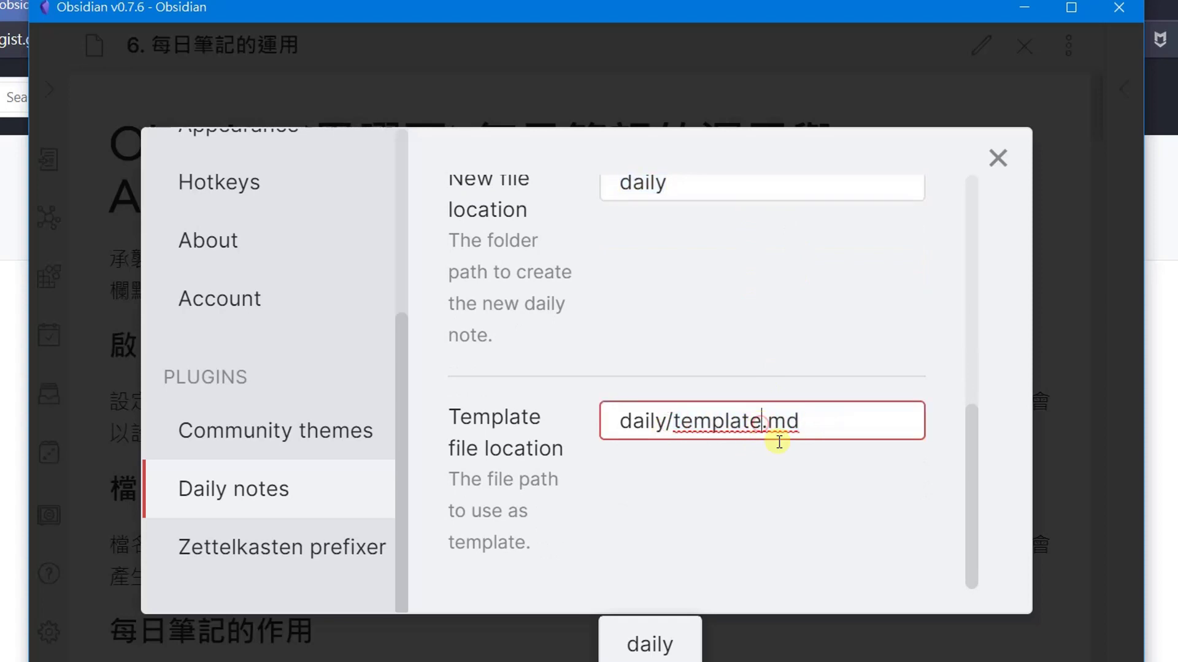
{"action": "left_click_drag", "start_coordinate": [764, 423], "coordinate": [830, 422]}
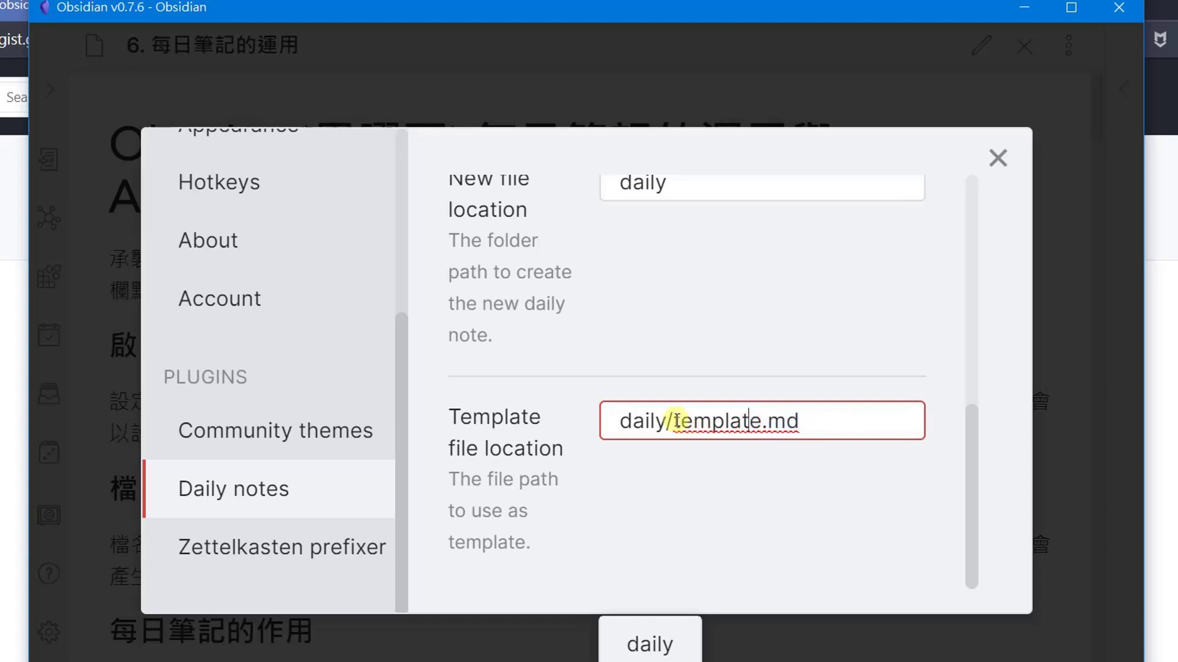
{"action": "left_click_drag", "start_coordinate": [675, 423], "coordinate": [758, 431]}
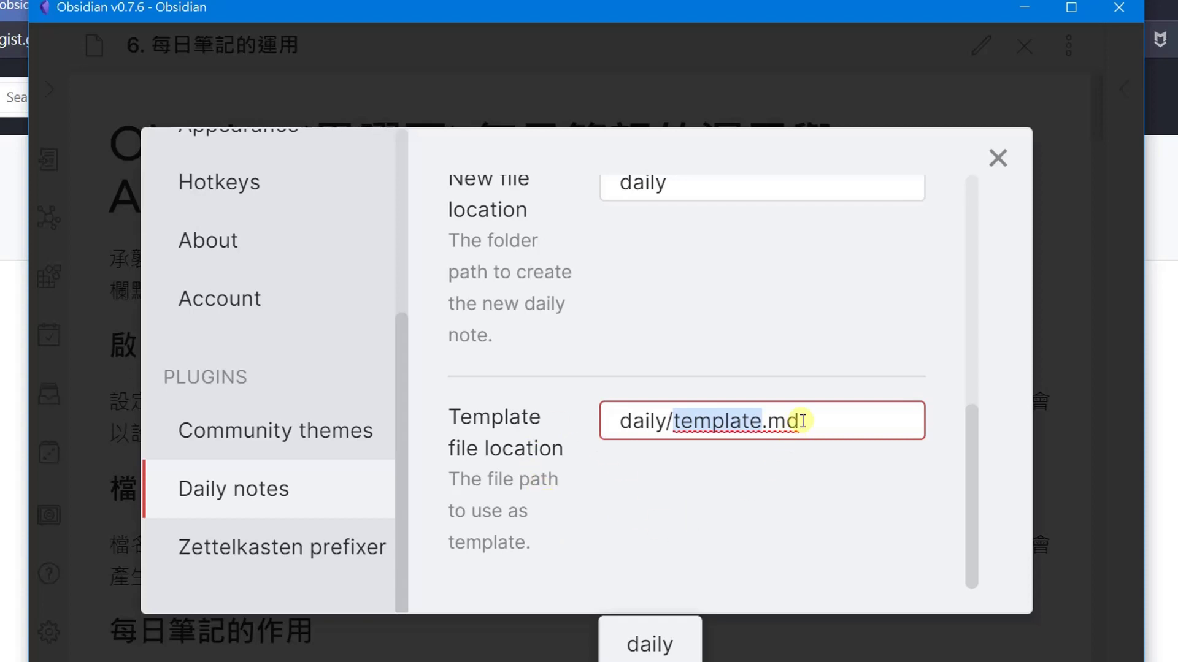
{"action": "left_click_drag", "start_coordinate": [802, 422], "coordinate": [675, 422]}
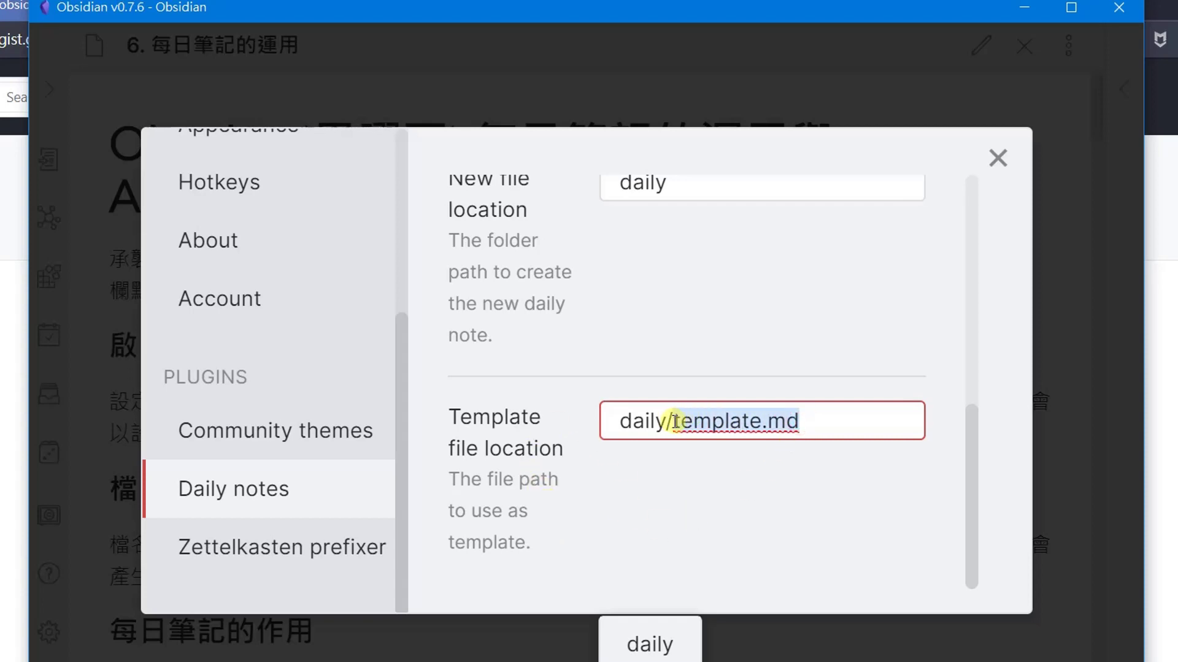
{"action": "left_click", "coordinate": [743, 512]}
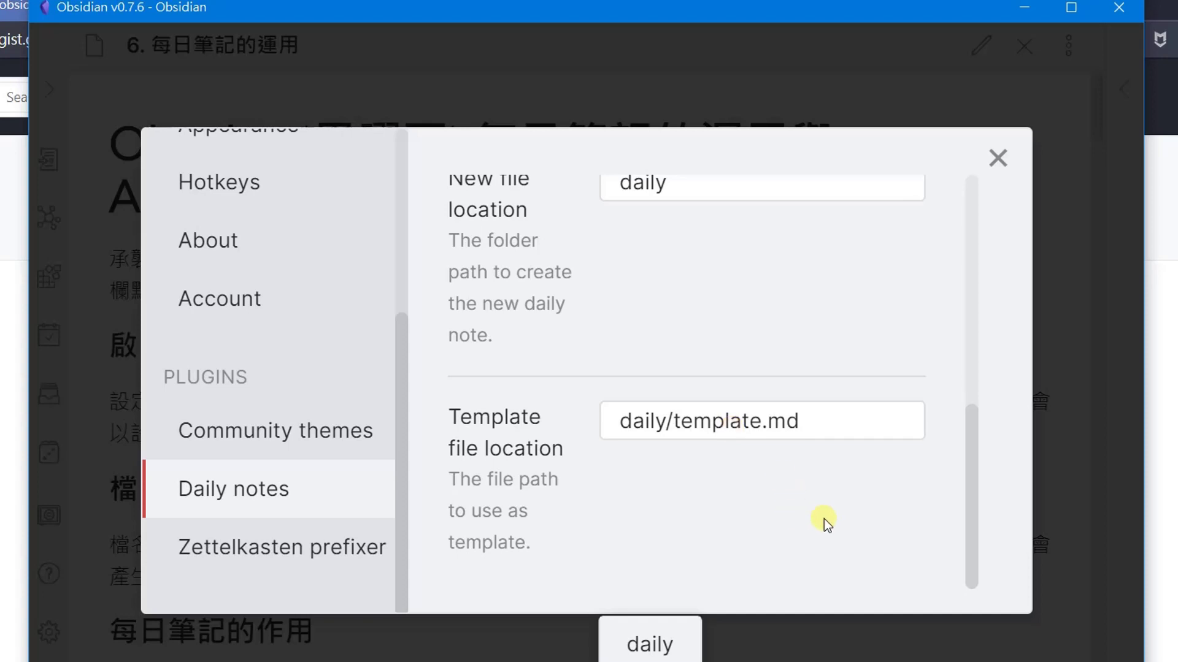
Step: Review the Daily notes template path, date format and new file folder once more, and close the settings
{"action": "left_click_drag", "start_coordinate": [675, 422], "coordinate": [831, 422]}
{"action": "scroll", "coordinate": [939, 519], "scroll_direction": "up", "scroll_amount": 6}
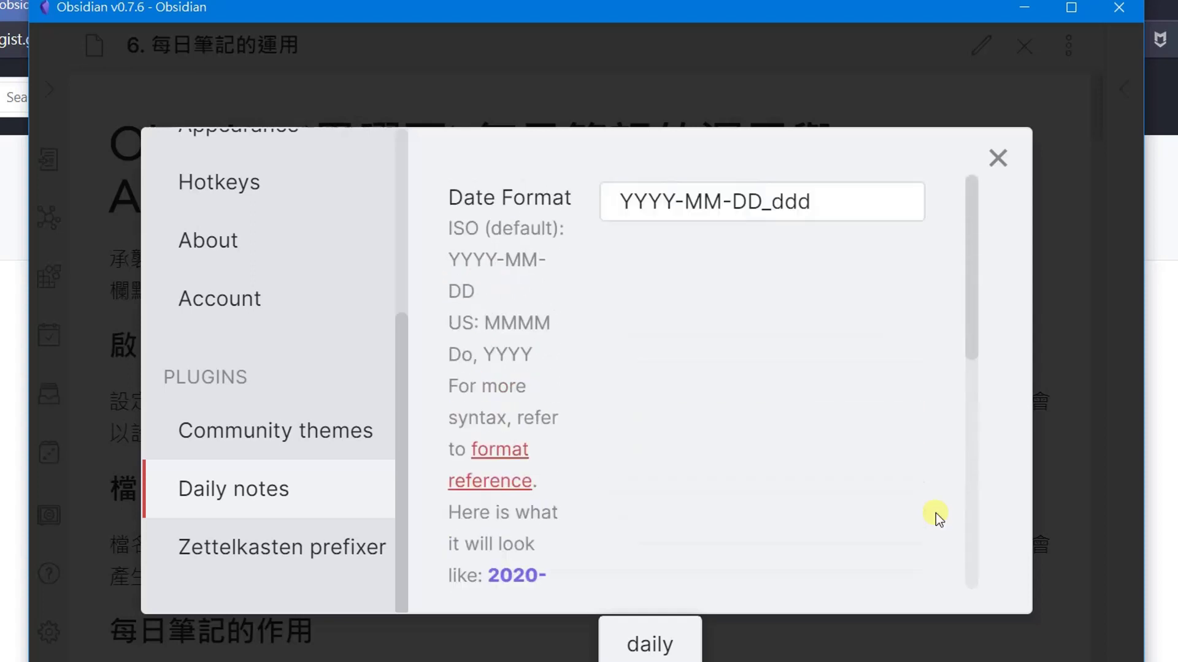
{"action": "left_click_drag", "start_coordinate": [836, 205], "coordinate": [586, 198]}
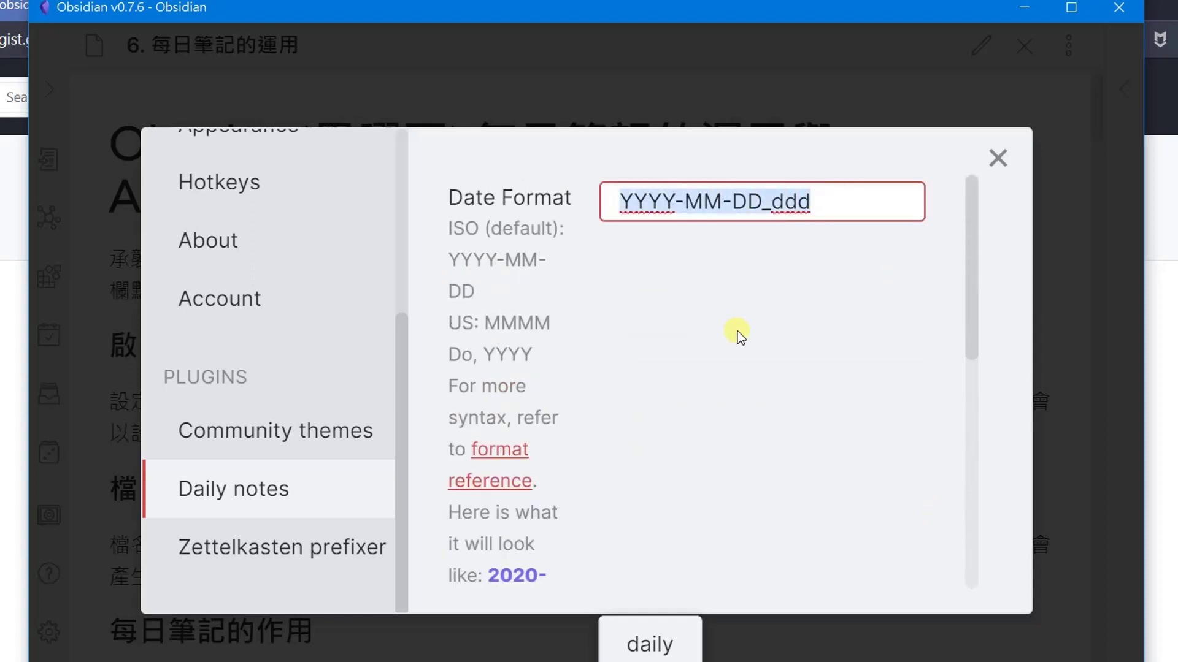
{"action": "scroll", "coordinate": [833, 403], "scroll_direction": "down", "scroll_amount": 5}
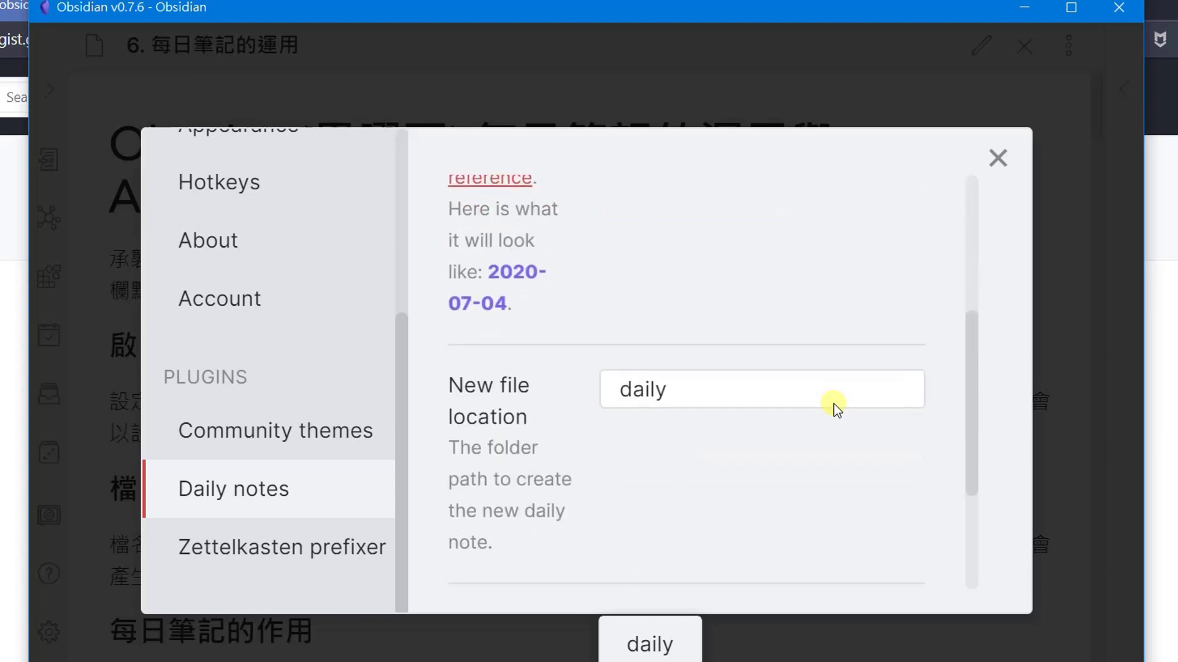
{"action": "scroll", "coordinate": [834, 404], "scroll_direction": "down", "scroll_amount": 3}
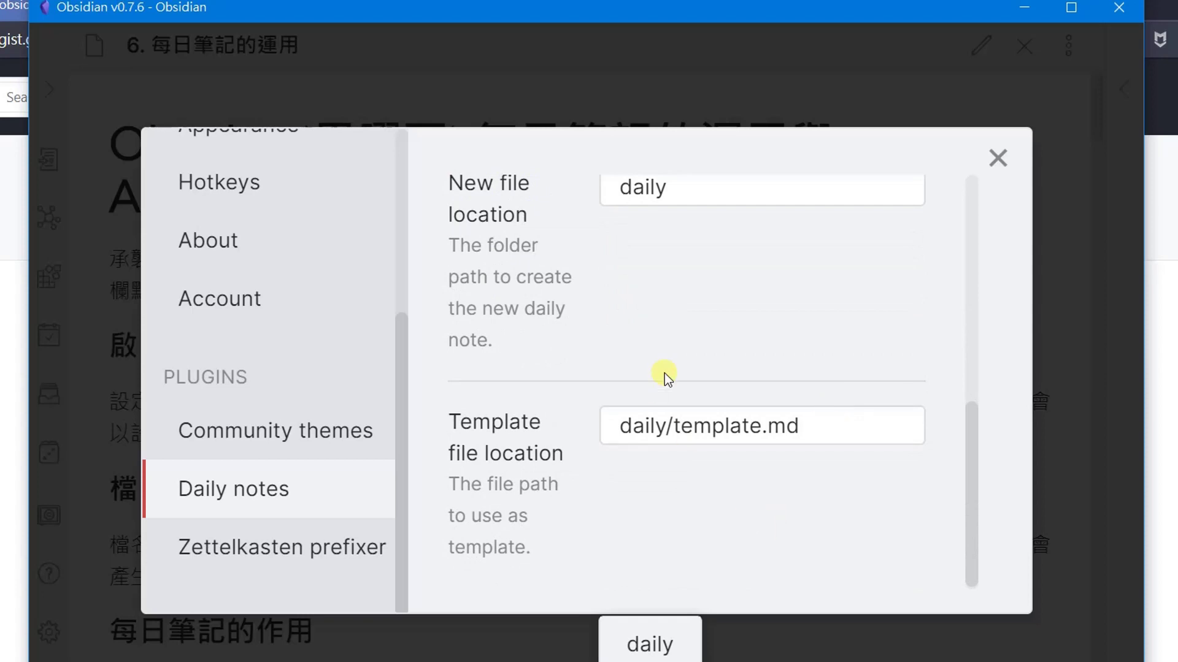
{"action": "scroll", "coordinate": [782, 454], "scroll_direction": "up", "scroll_amount": 8}
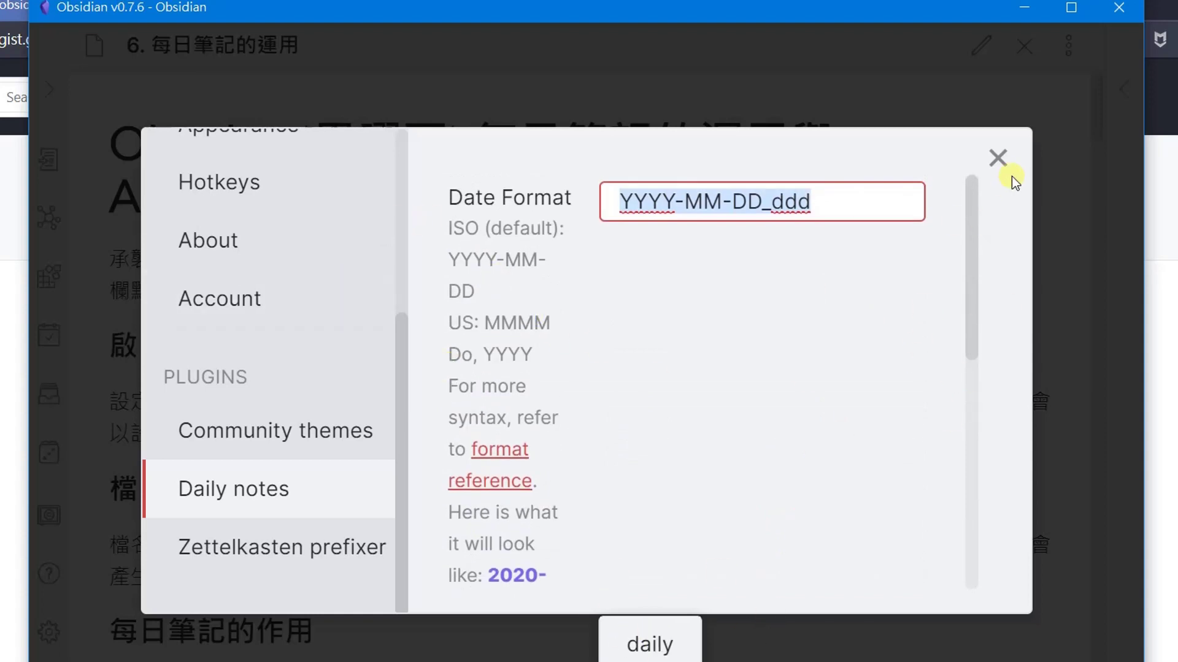
{"action": "left_click", "coordinate": [998, 160]}
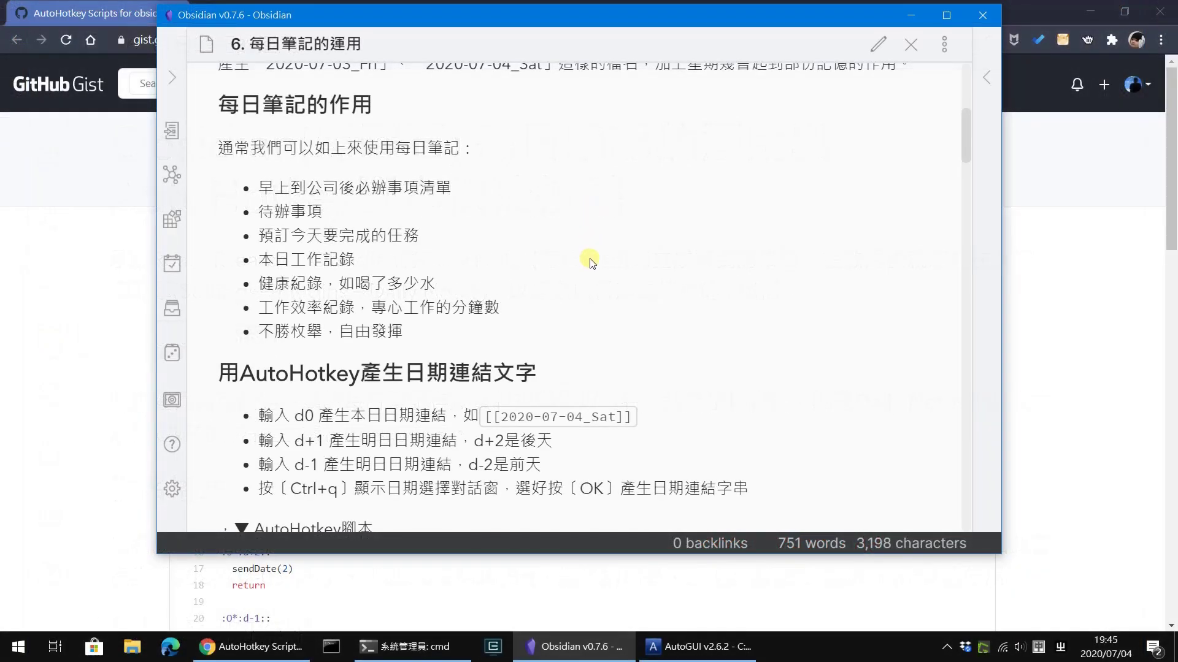
Step: Read the list of daily note uses and the AutoHotkey date link section in the 6. 每日筆記的運用 note
{"action": "scroll", "coordinate": [588, 260], "scroll_direction": "down", "scroll_amount": 2}
{"action": "scroll", "coordinate": [588, 260], "scroll_direction": "up", "scroll_amount": 2}
{"action": "left_click_drag", "start_coordinate": [320, 185], "coordinate": [423, 187]}
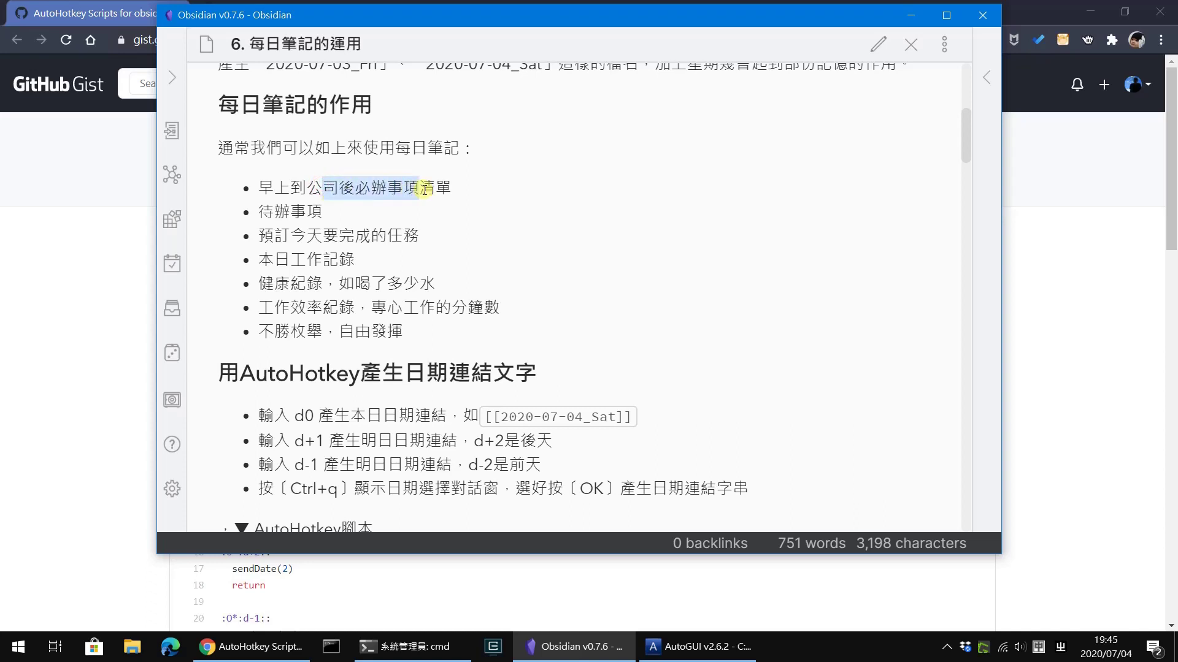
{"action": "left_click", "coordinate": [395, 187]}
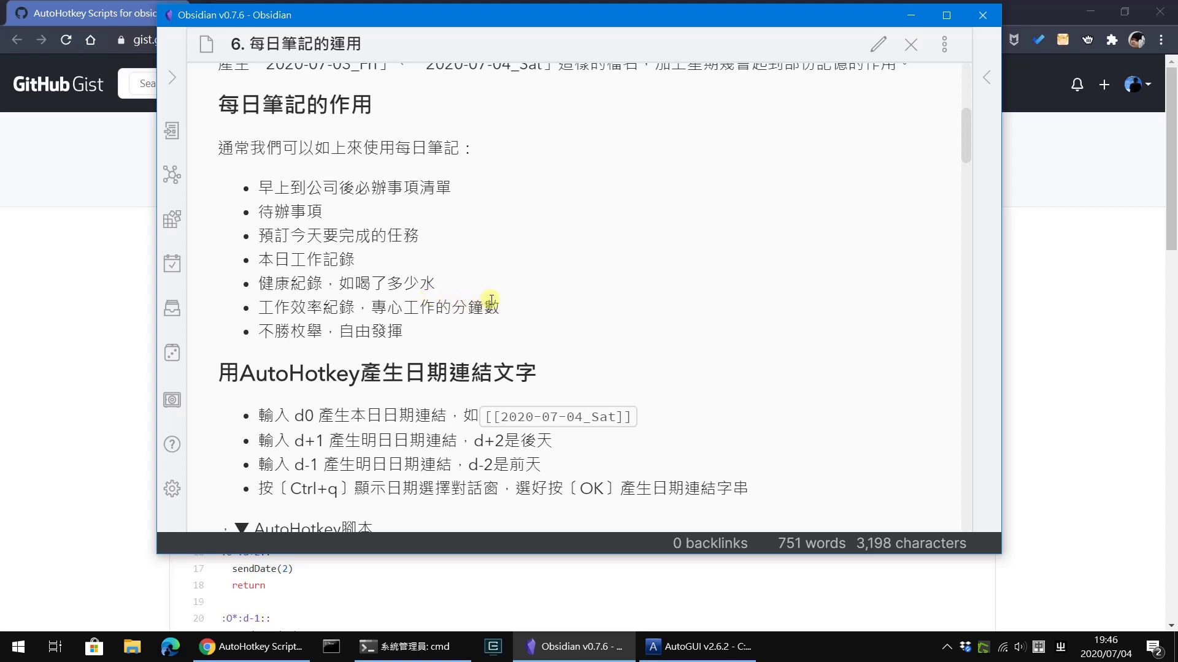
{"action": "scroll", "coordinate": [431, 299], "scroll_direction": "down", "scroll_amount": 4}
{"action": "scroll", "coordinate": [903, 507], "scroll_direction": "up", "scroll_amount": 2}
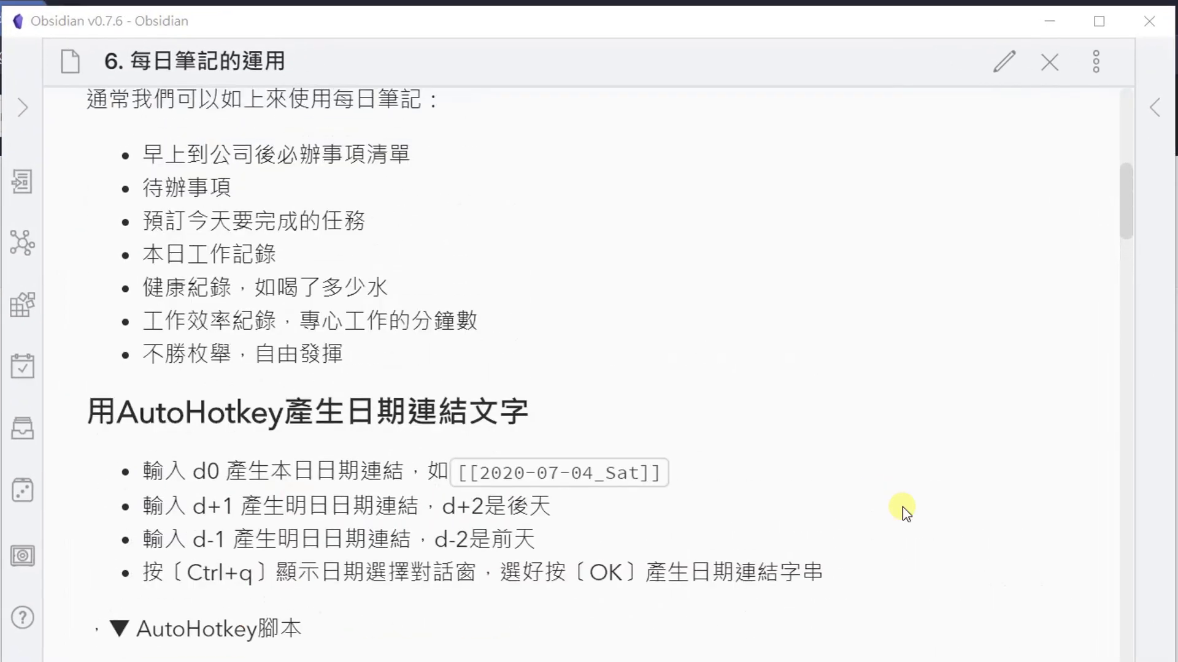
{"action": "scroll", "coordinate": [903, 507], "scroll_direction": "down", "scroll_amount": 2}
{"action": "scroll", "coordinate": [902, 507], "scroll_direction": "up", "scroll_amount": 2}
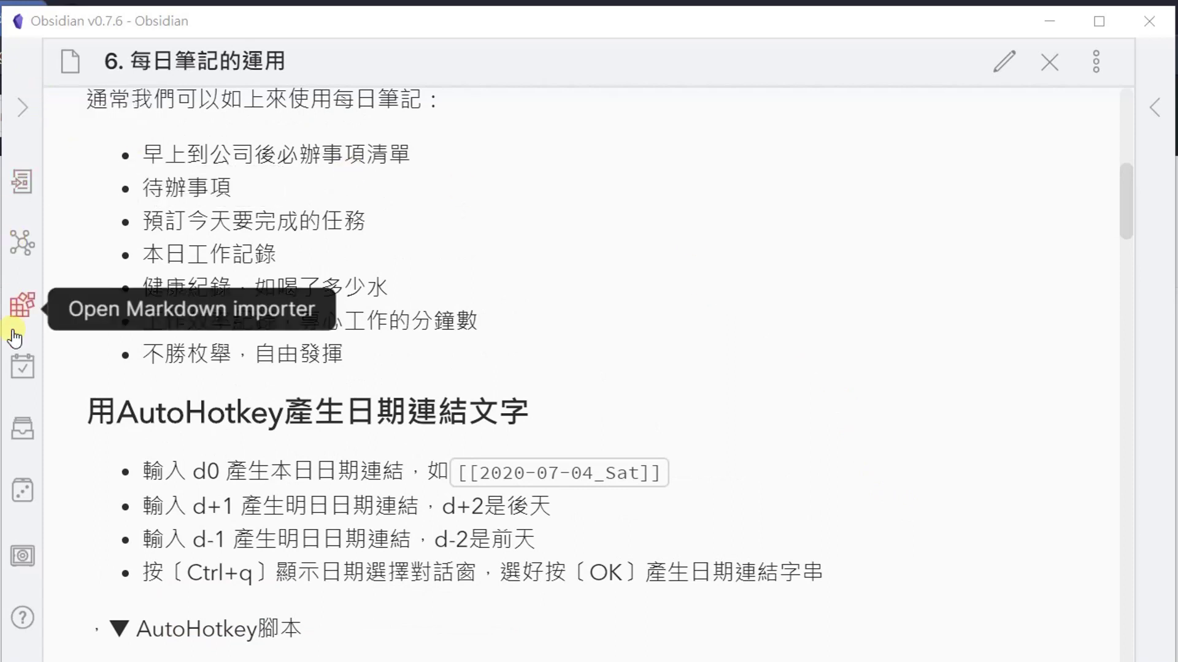
Step: Open today's daily note and examine the weekday suffix in its title
{"action": "left_click", "coordinate": [24, 382]}
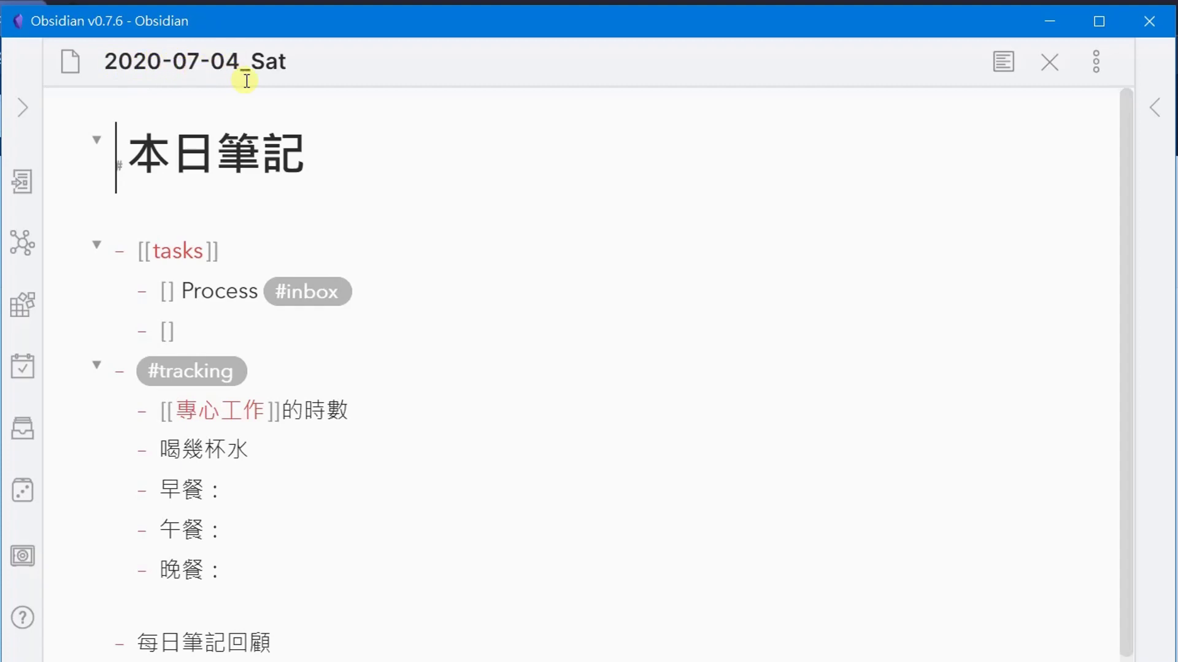
{"action": "left_click", "coordinate": [289, 66]}
{"action": "left_click_drag", "start_coordinate": [288, 66], "coordinate": [268, 62]}
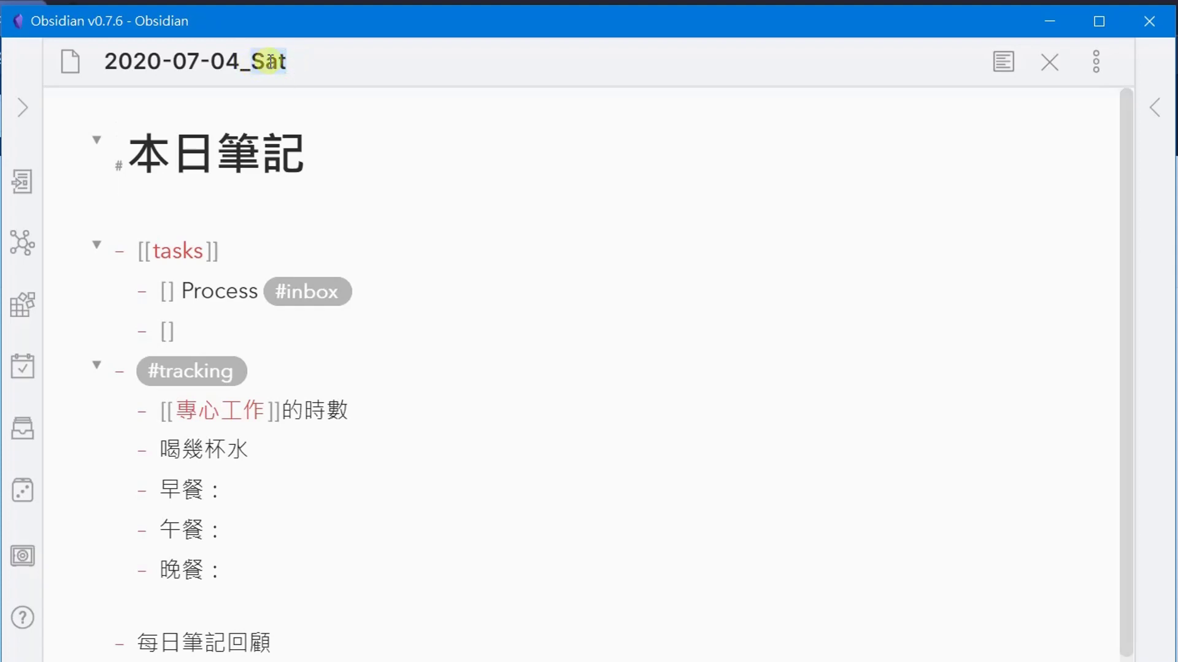
{"action": "left_click", "coordinate": [270, 61]}
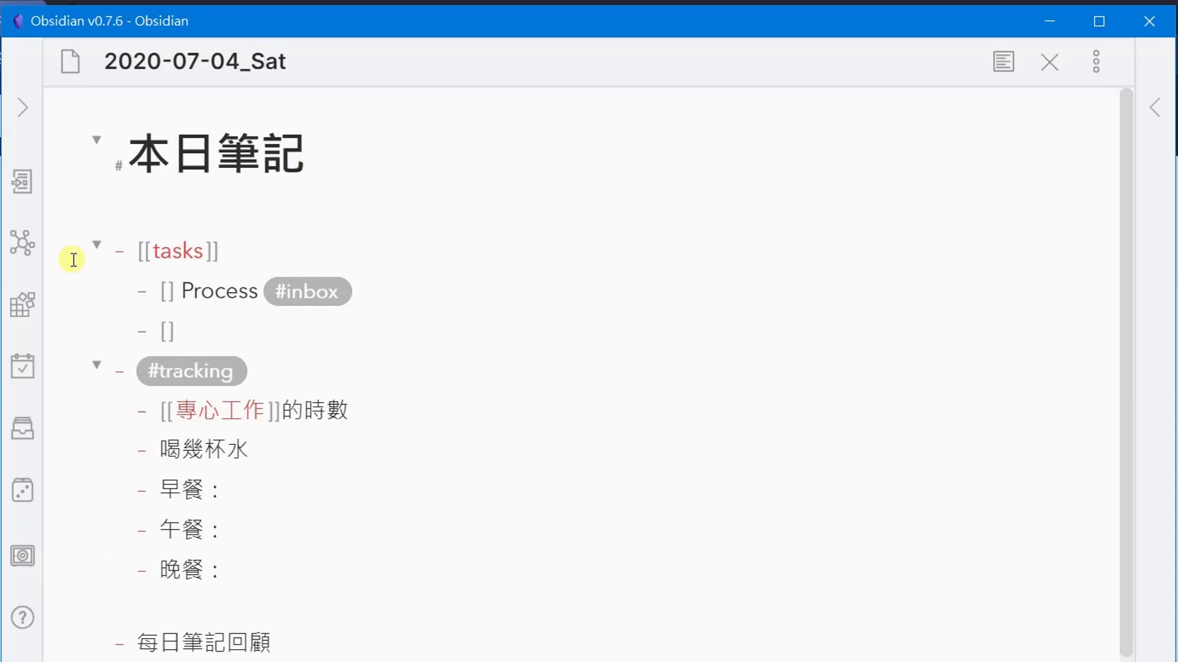
Step: Show the file explorer and compare the template note with today's daily note in the daily folder
{"action": "left_click", "coordinate": [23, 108]}
{"action": "scroll", "coordinate": [257, 326], "scroll_direction": "up", "scroll_amount": 2}
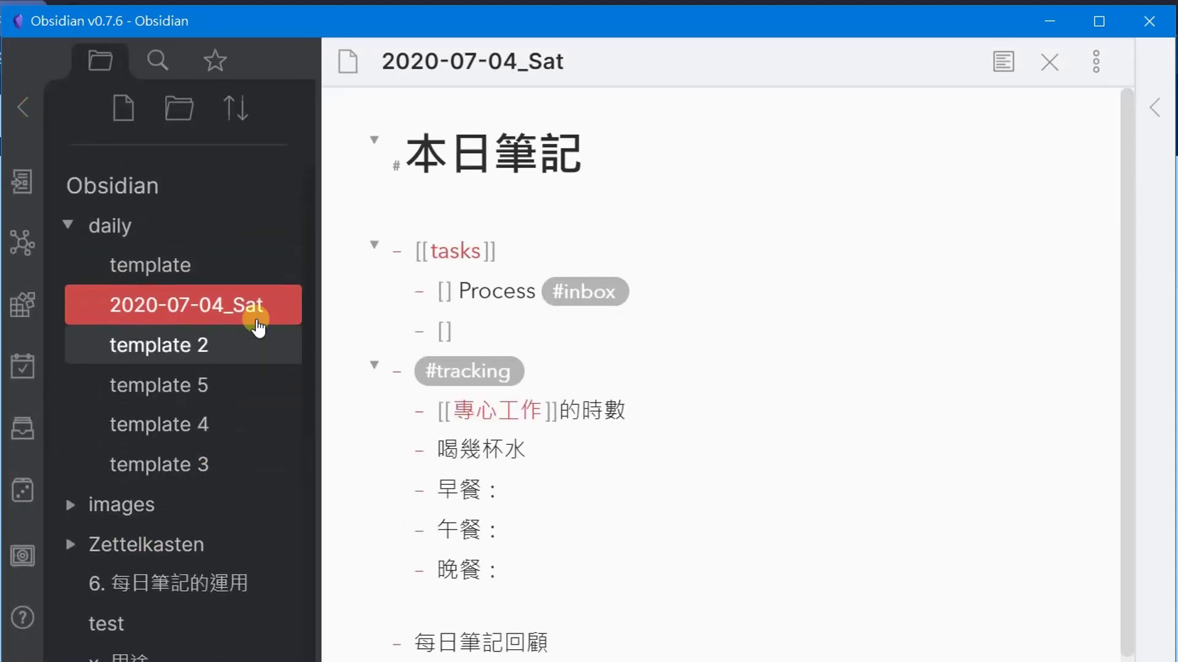
{"action": "left_click", "coordinate": [201, 265]}
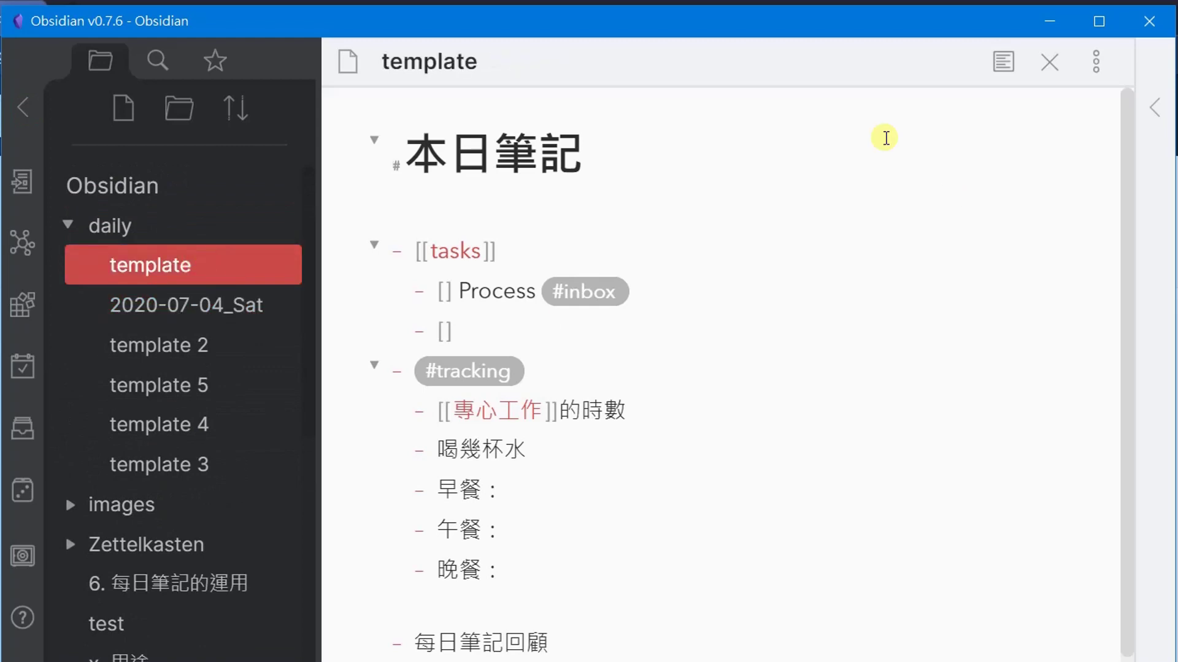
{"action": "left_click", "coordinate": [233, 306]}
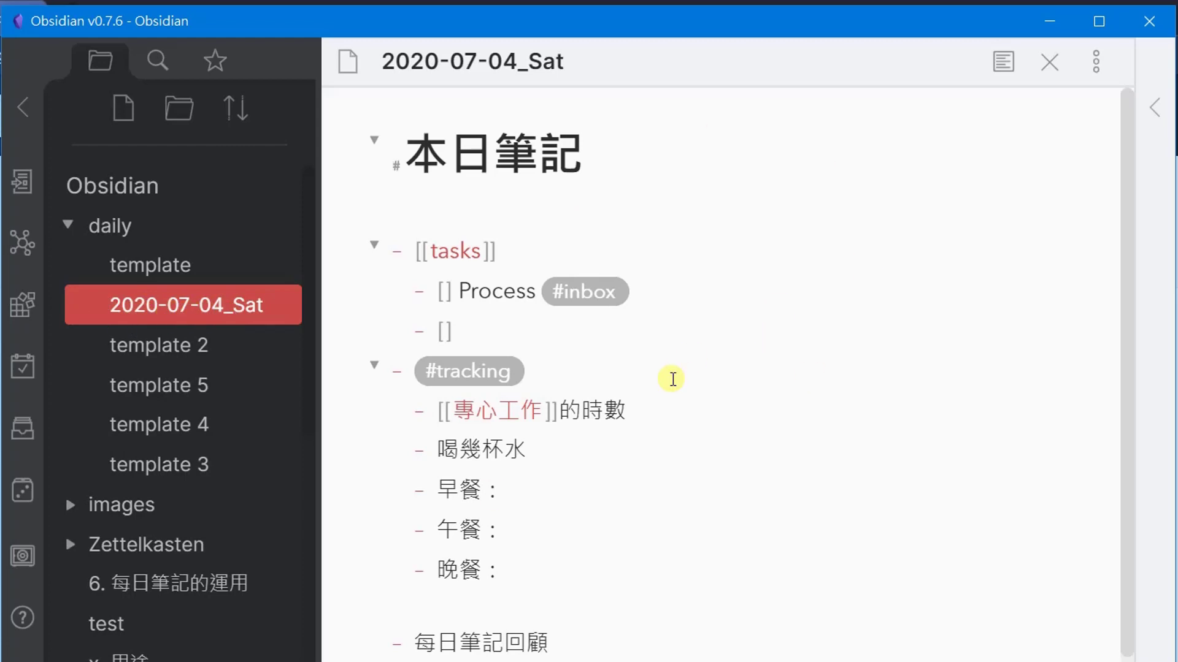
{"action": "left_click", "coordinate": [443, 287]}
{"action": "left_click", "coordinate": [150, 227]}
{"action": "left_click", "coordinate": [150, 227]}
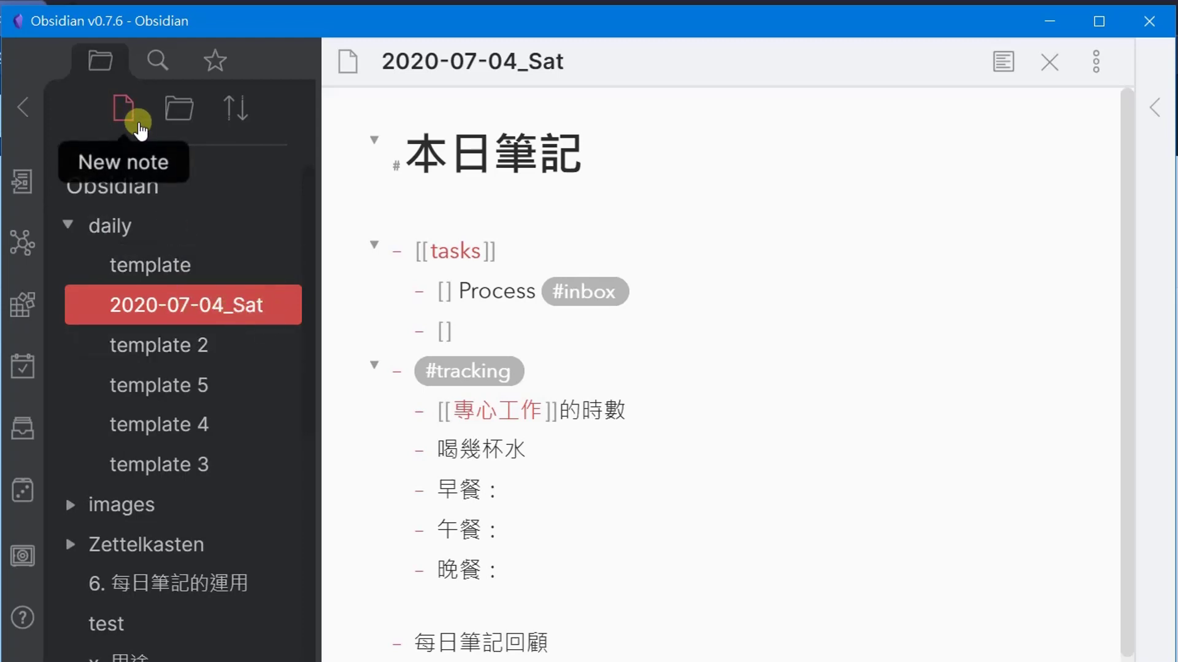
Step: Create a new note in the daily folder and name it daily-all
{"action": "left_click", "coordinate": [125, 109]}
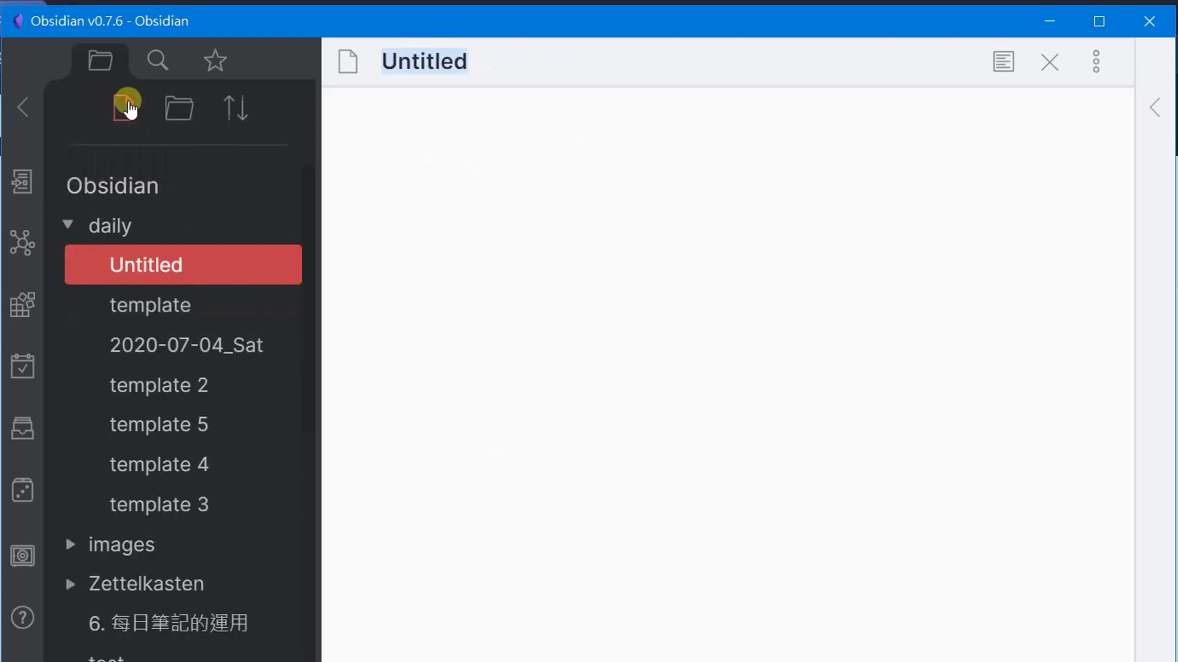
{"action": "left_click", "coordinate": [482, 64]}
{"action": "left_click_drag", "start_coordinate": [505, 63], "coordinate": [303, 66]}
{"action": "type", "text": "daily"}
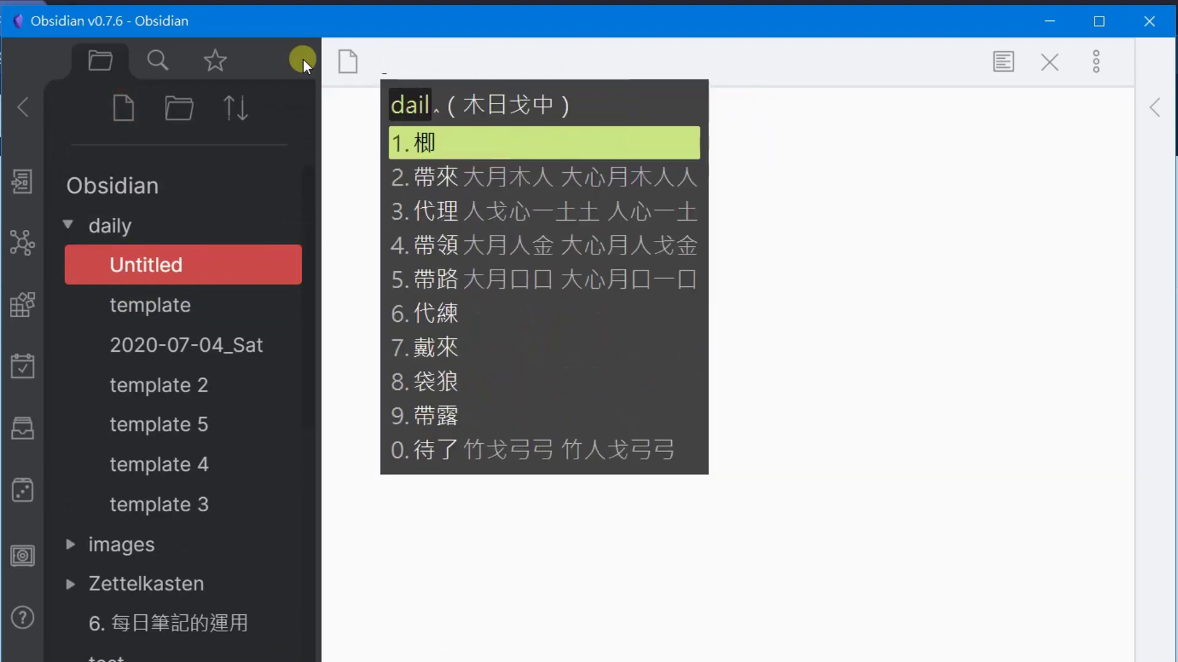
{"action": "key", "text": "shift"}
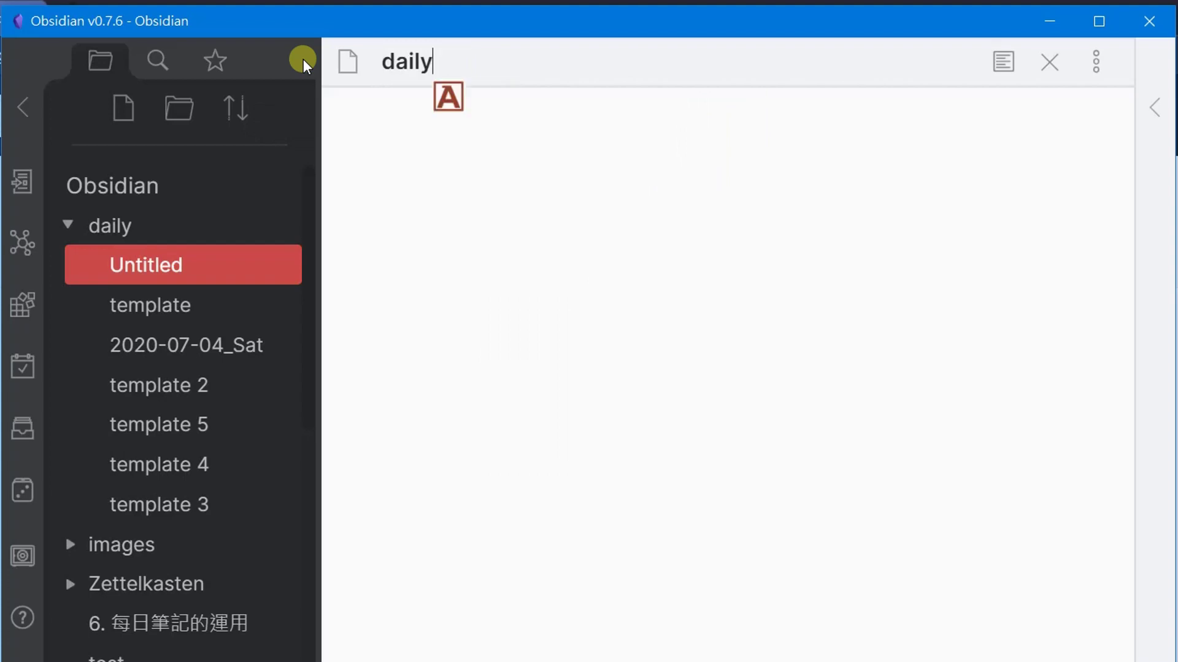
{"action": "type", "text": "-all"}
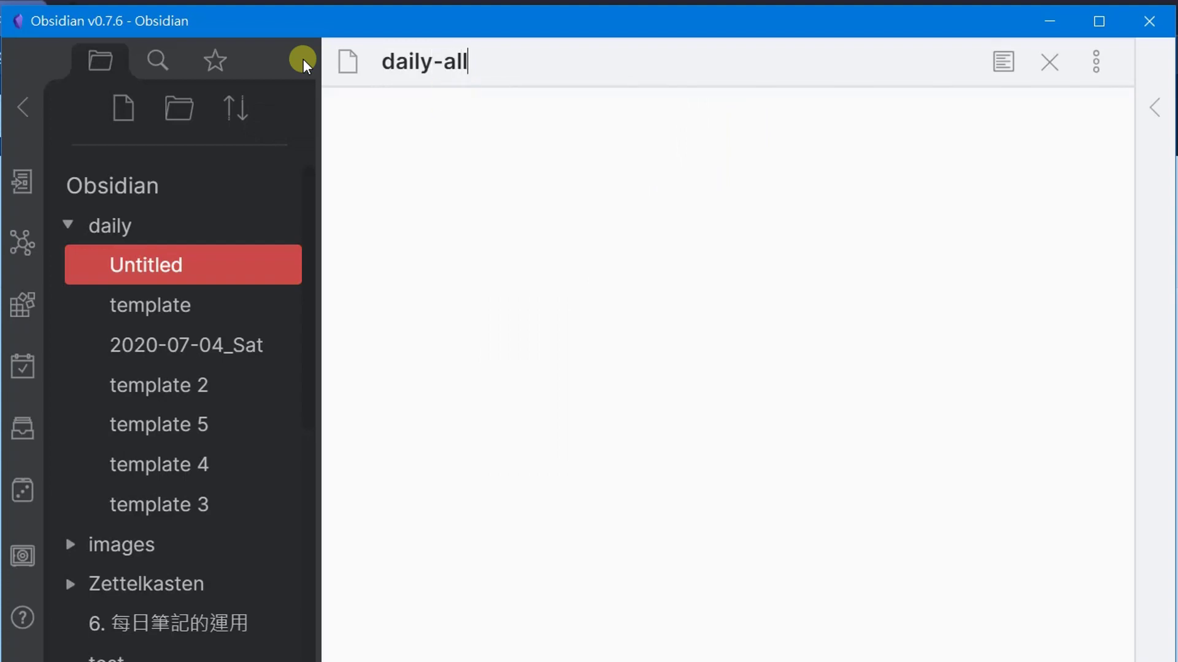
{"action": "key", "text": "Return"}
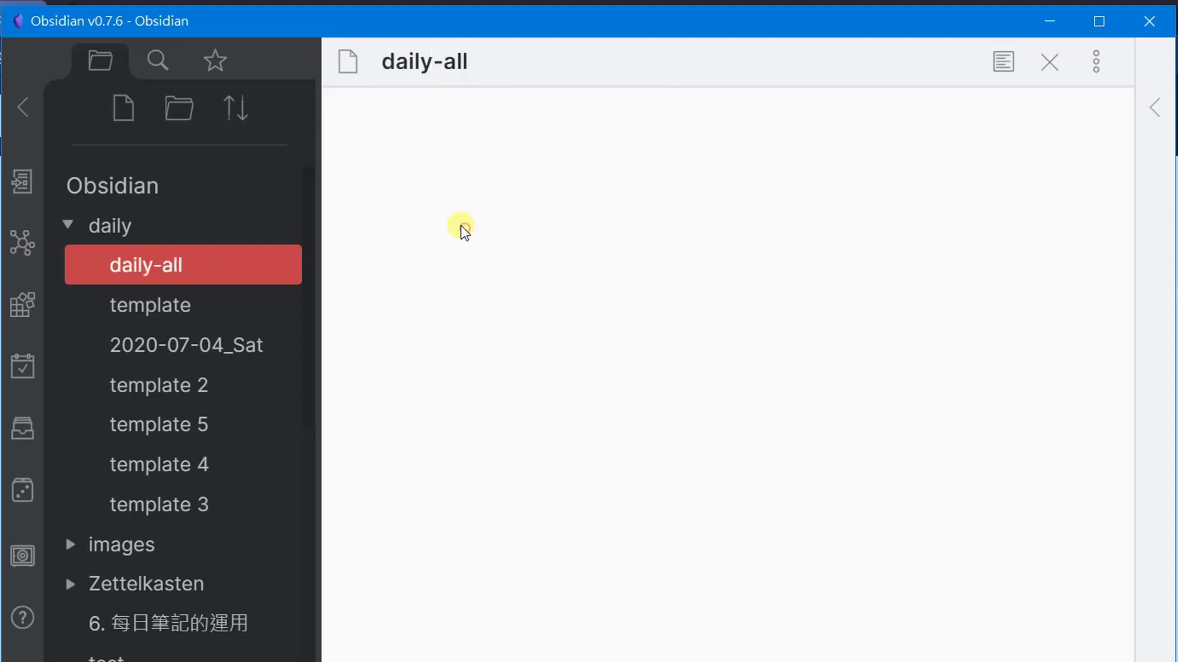
Step: Add a top-level Index heading to daily-all with a bulleted internal link to daily/2020-07-04_Sat below it
{"action": "type", "text": "# Index"}
{"action": "key", "text": "Return"}
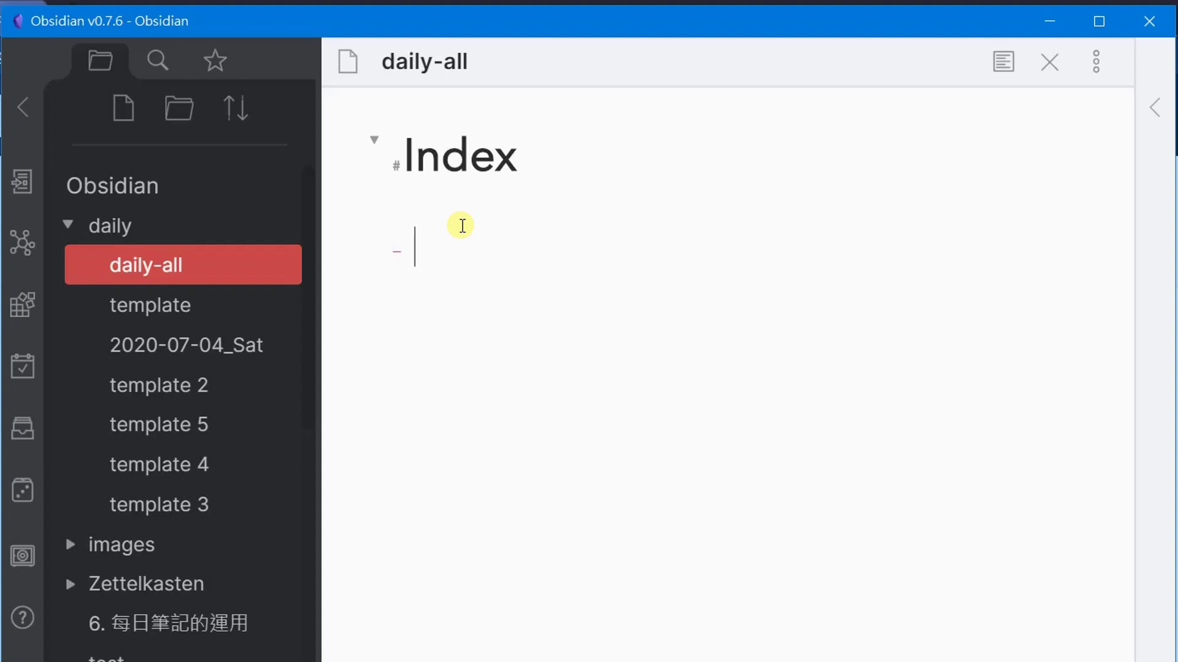
{"action": "type", "text": "[["}
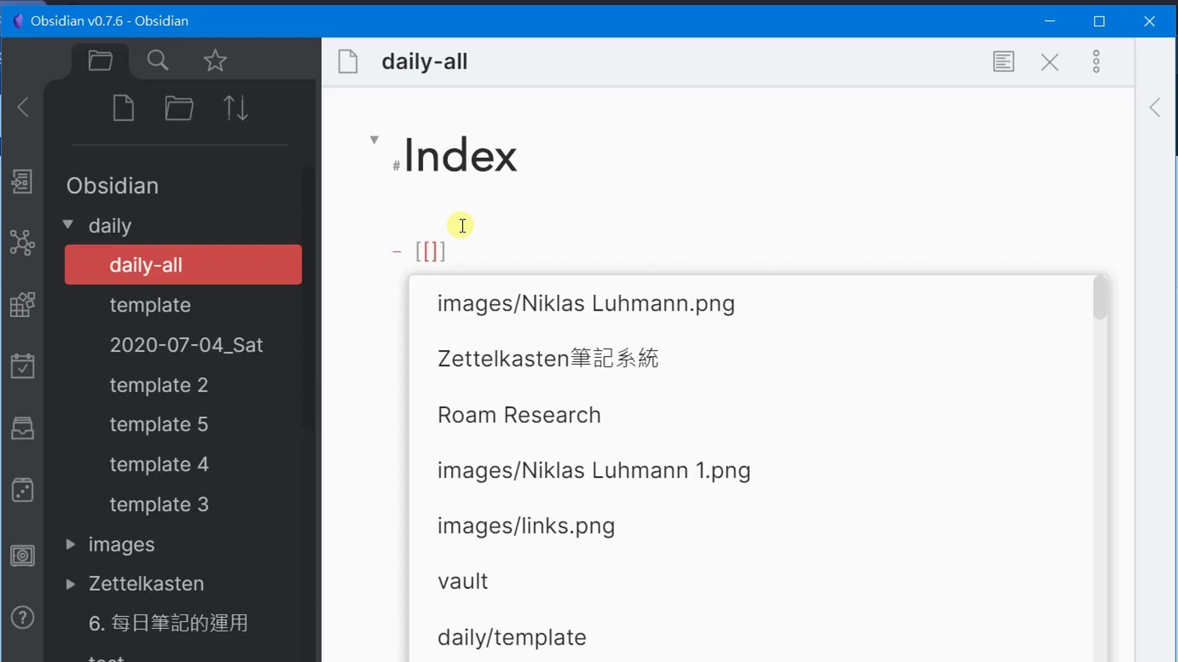
{"action": "type", "text": "dai"}
{"action": "key", "text": "Down"}
{"action": "key", "text": "Down"}
{"action": "key", "text": "Down"}
{"action": "key", "text": "Down"}
{"action": "key", "text": "Down"}
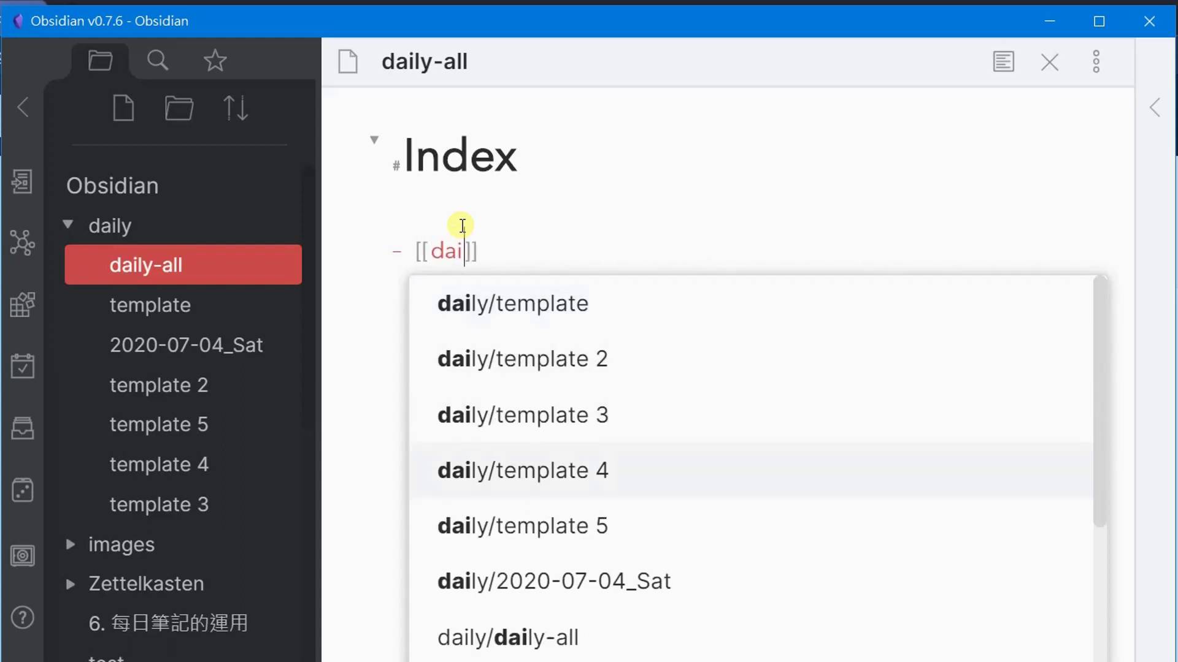
{"action": "key", "text": "Return"}
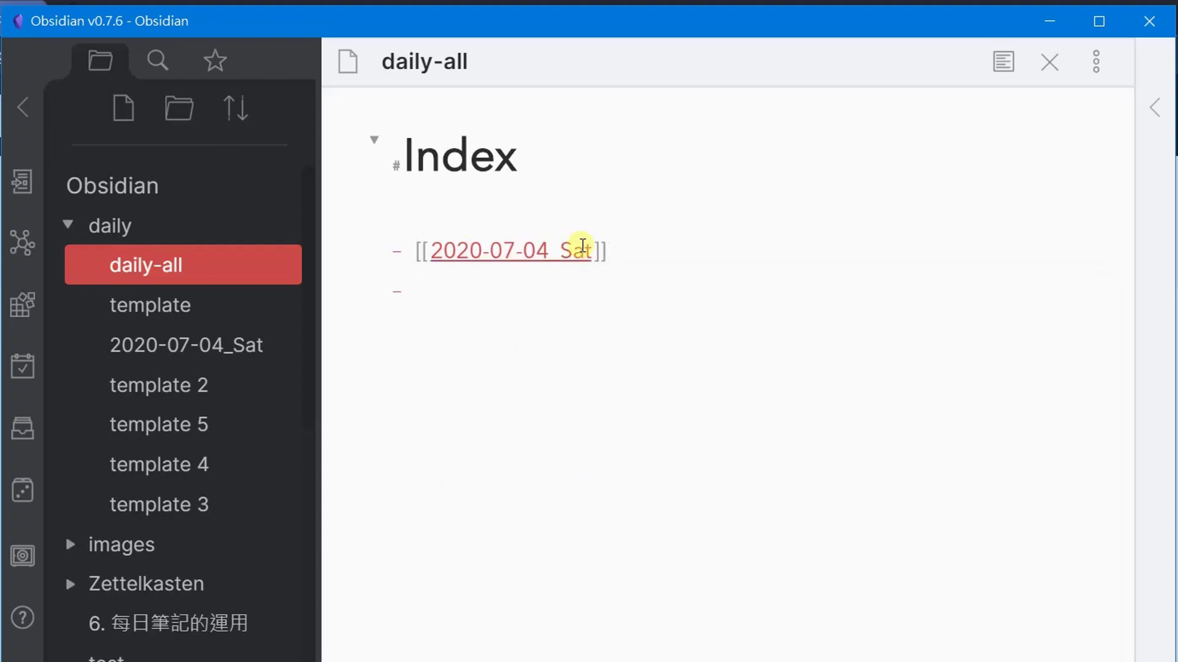
Step: Open the linked daily note in a split pane, then examine the date link in daily-all and return to its empty bullet
{"action": "left_click", "coordinate": [525, 252], "text": "ctrl"}
{"action": "left_click", "coordinate": [991, 137]}
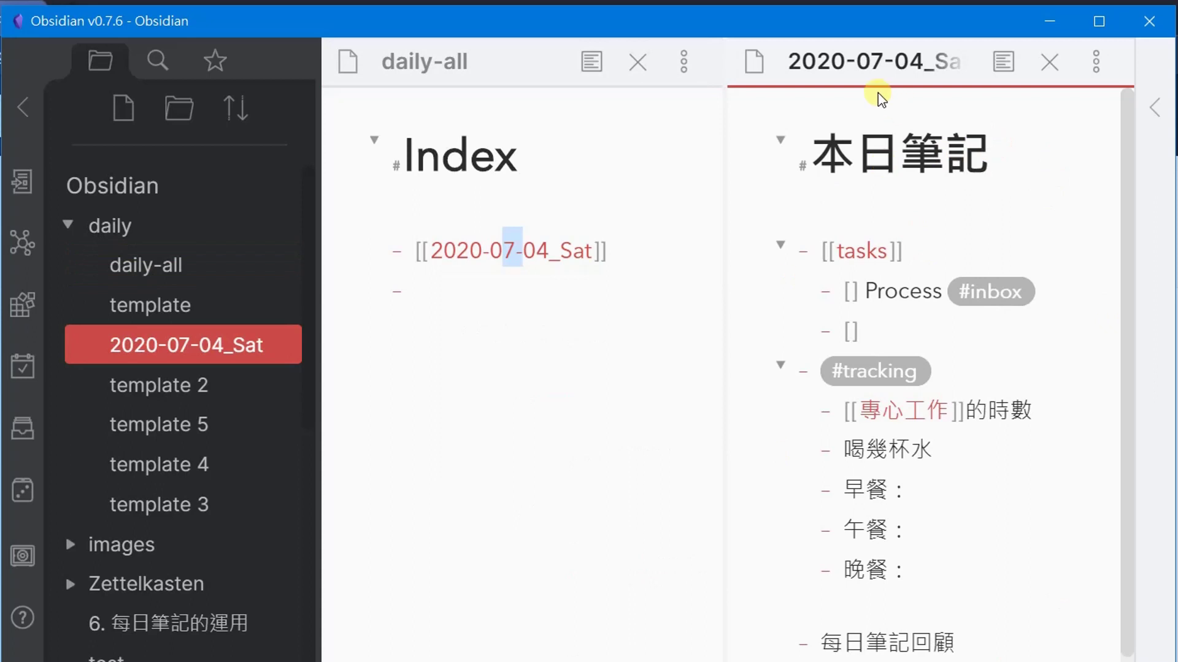
{"action": "left_click", "coordinate": [610, 257]}
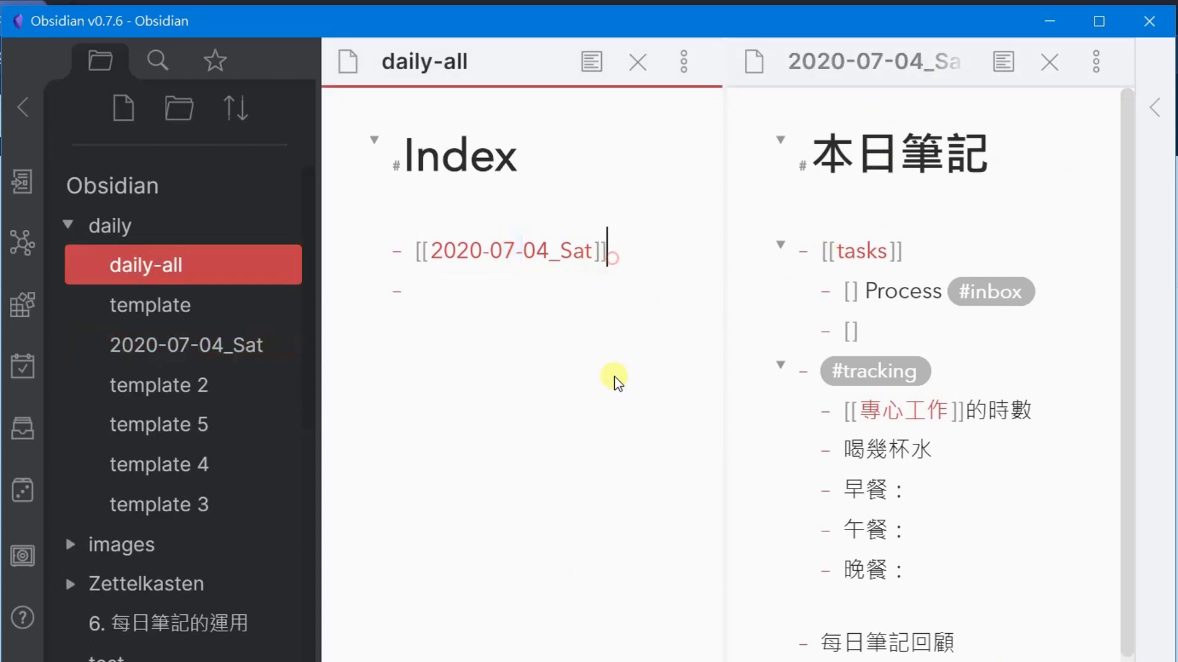
{"action": "left_click", "coordinate": [422, 297]}
{"action": "left_click_drag", "start_coordinate": [417, 248], "coordinate": [625, 255]}
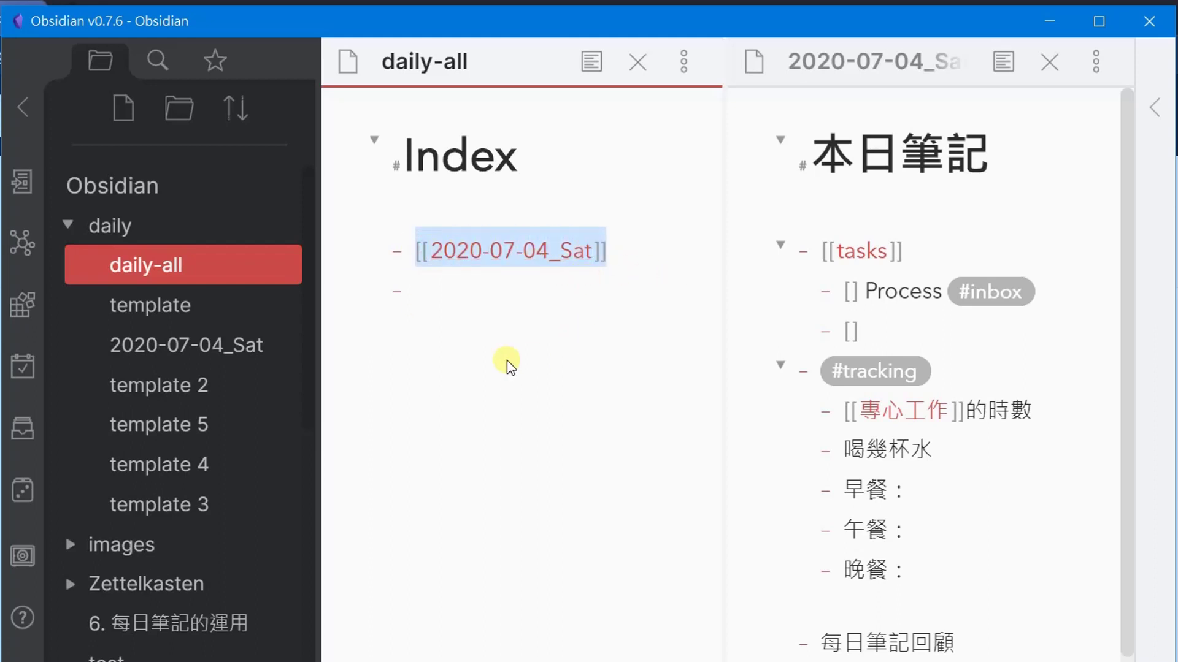
{"action": "left_click", "coordinate": [425, 291]}
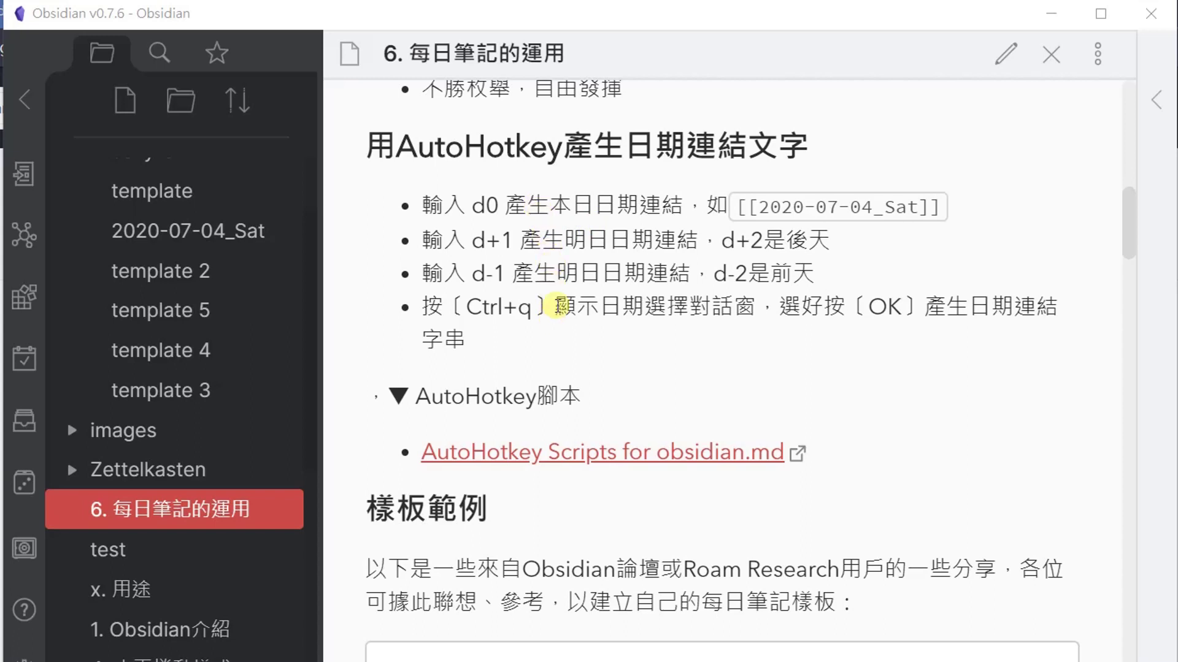
Step: Examine the d0 code and the date picker shortcut in the AutoHotkey date link instructions of the 6. 每日筆記的運用 note
{"action": "left_click", "coordinate": [529, 206]}
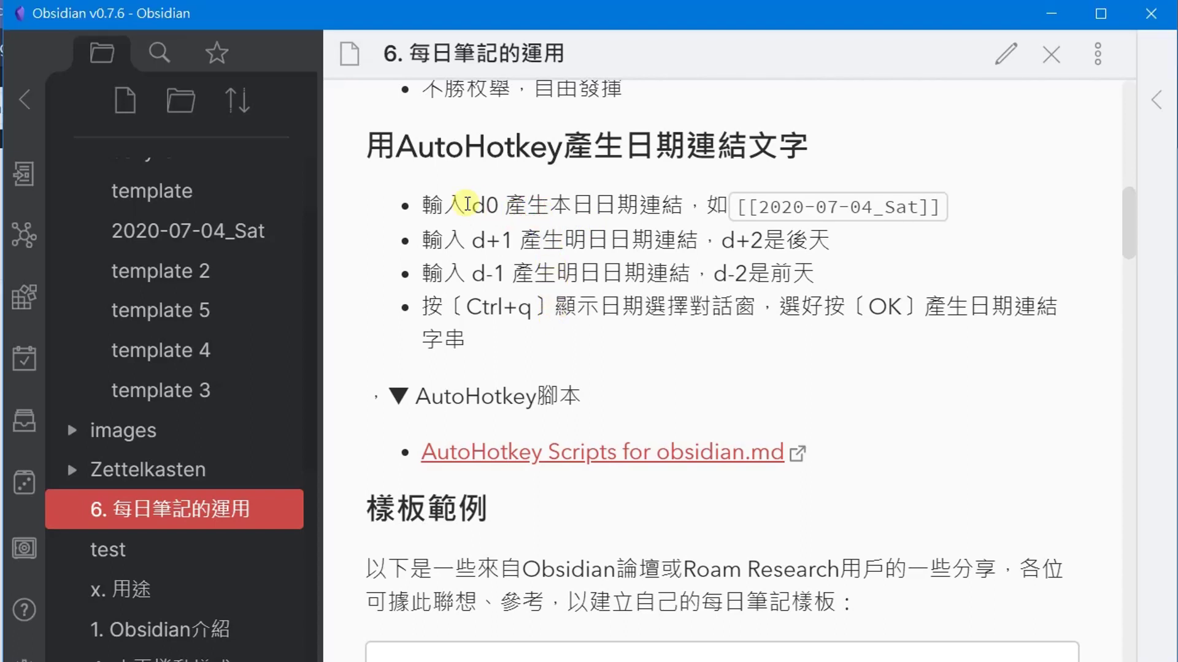
{"action": "left_click_drag", "start_coordinate": [468, 204], "coordinate": [504, 209]}
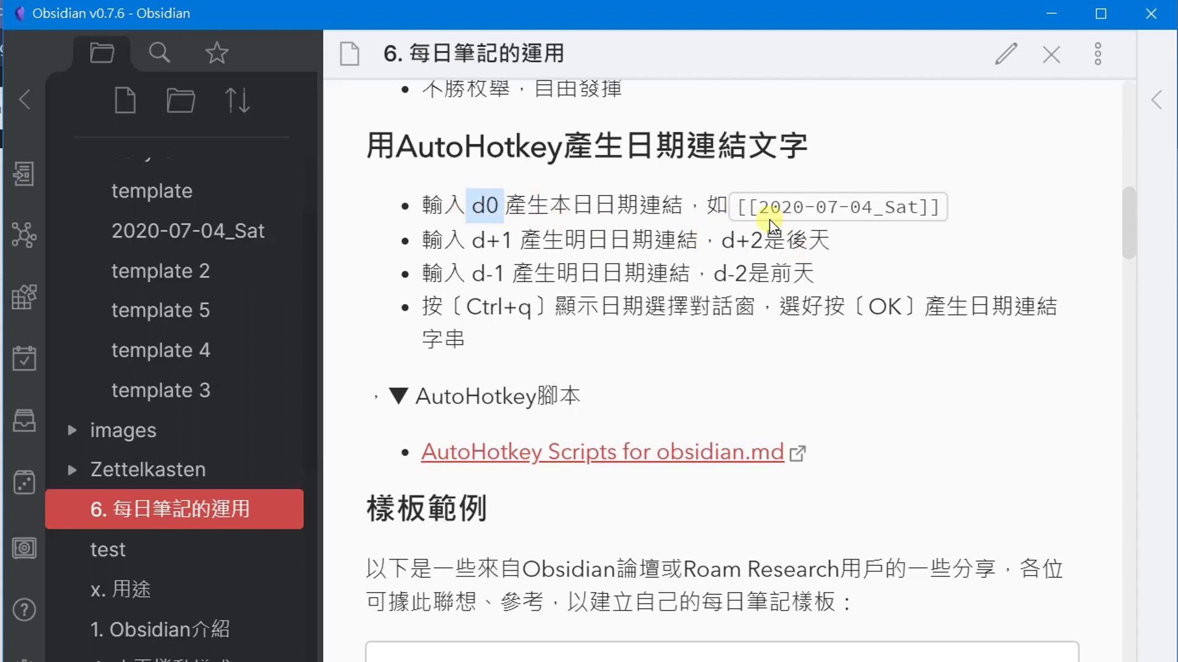
{"action": "left_click", "coordinate": [606, 206]}
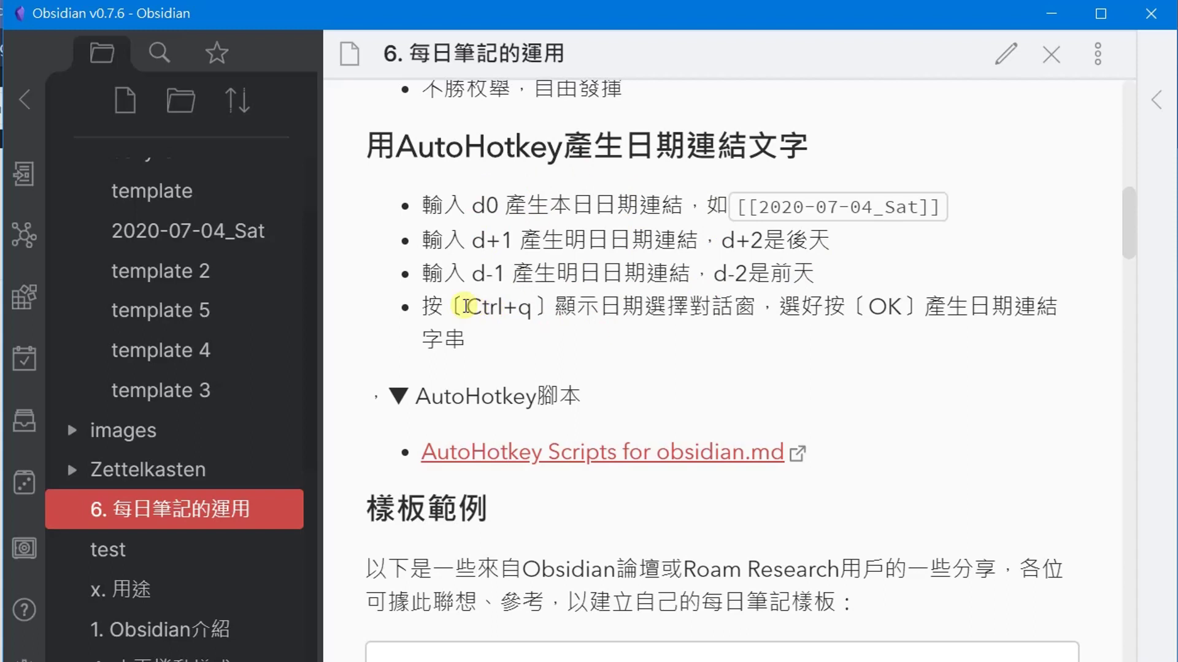
{"action": "left_click_drag", "start_coordinate": [463, 306], "coordinate": [529, 319]}
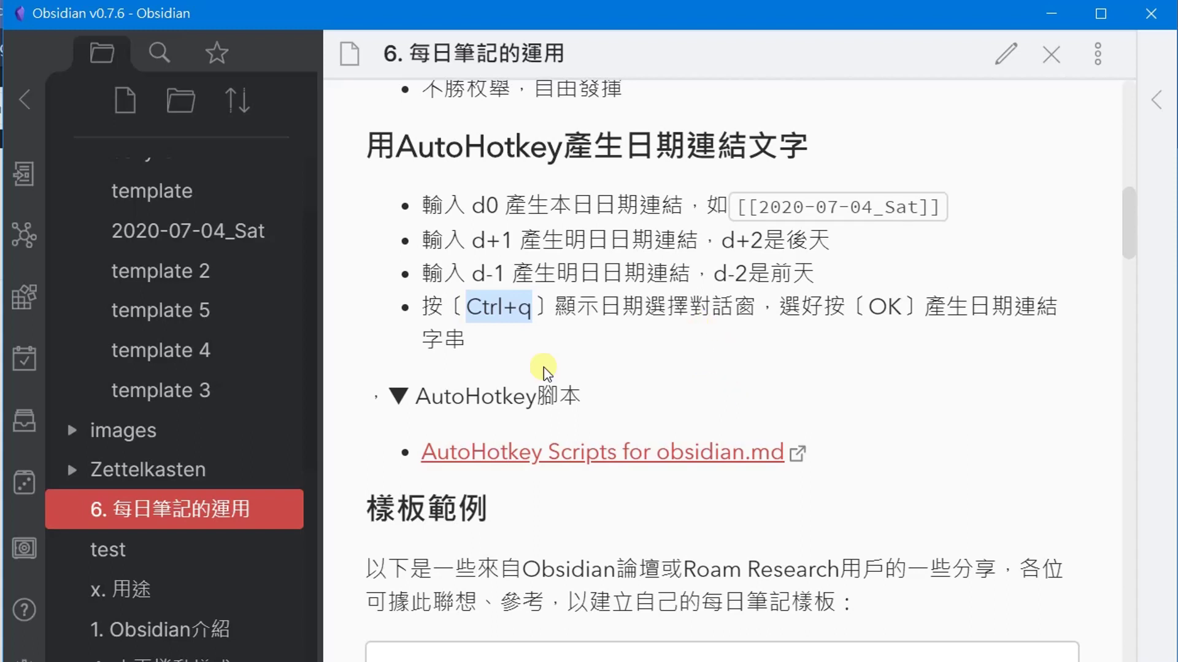
{"action": "scroll", "coordinate": [178, 346], "scroll_direction": "up", "scroll_amount": 2}
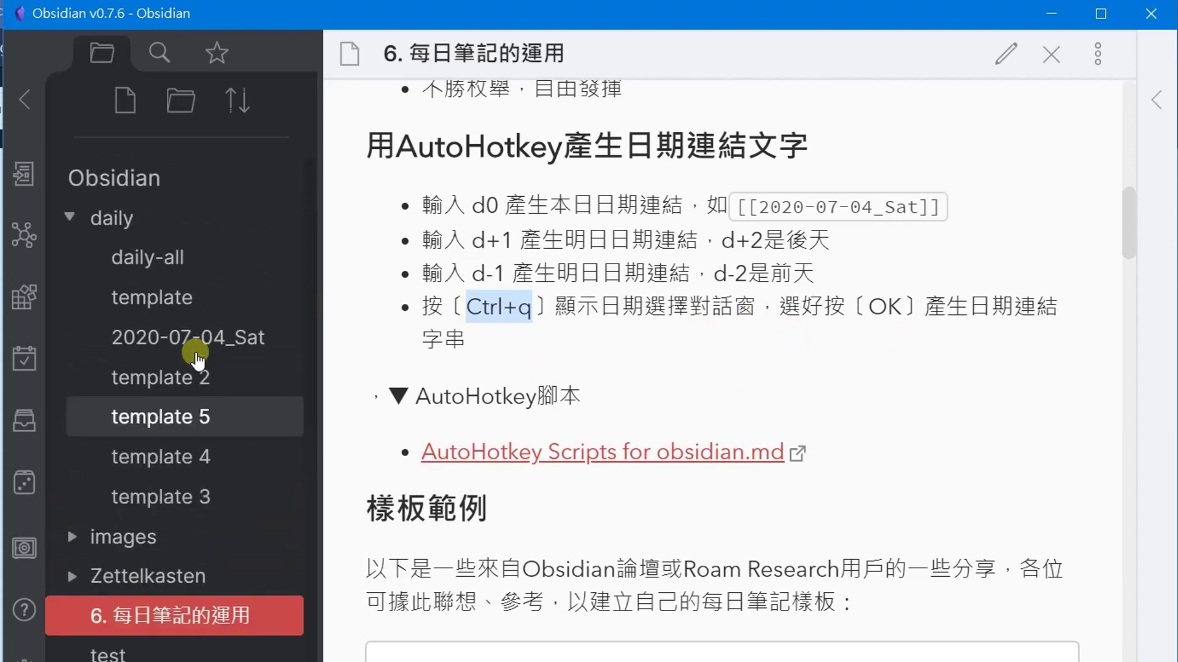
Step: Open daily-all for editing and add bulleted date links [[2020-07-04_Sat]], [[2020-07-05_Sun]] and [[2020-07-03_Fri]] below the existing Index entry
{"action": "left_click", "coordinate": [147, 257]}
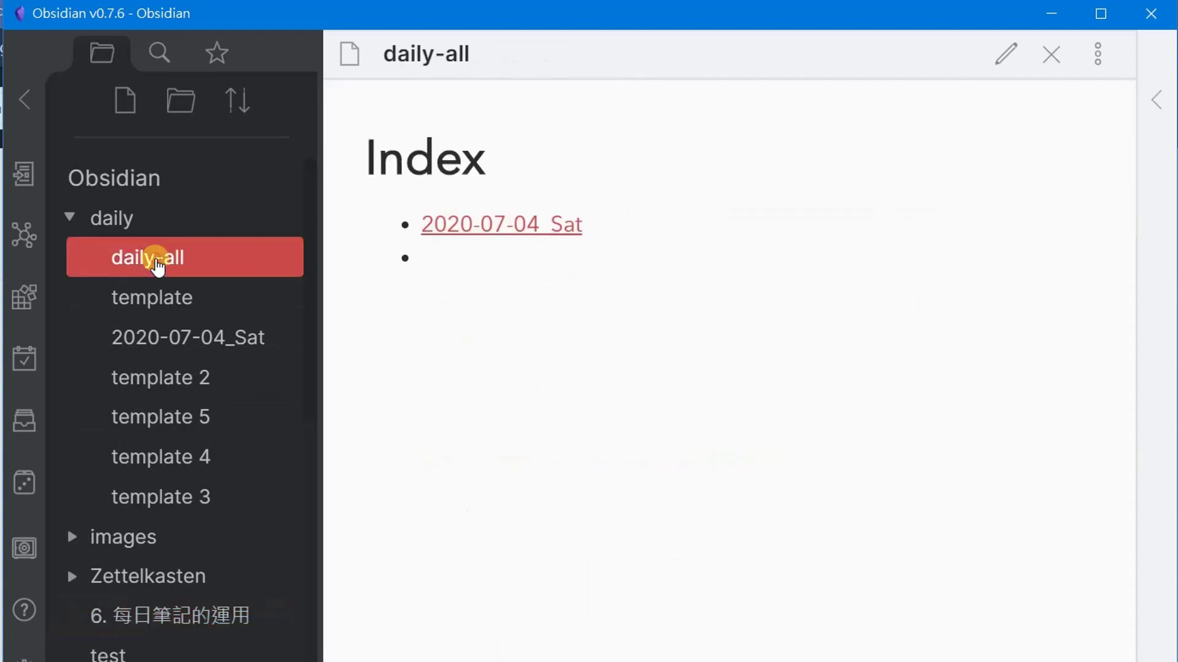
{"action": "left_click", "coordinate": [474, 253]}
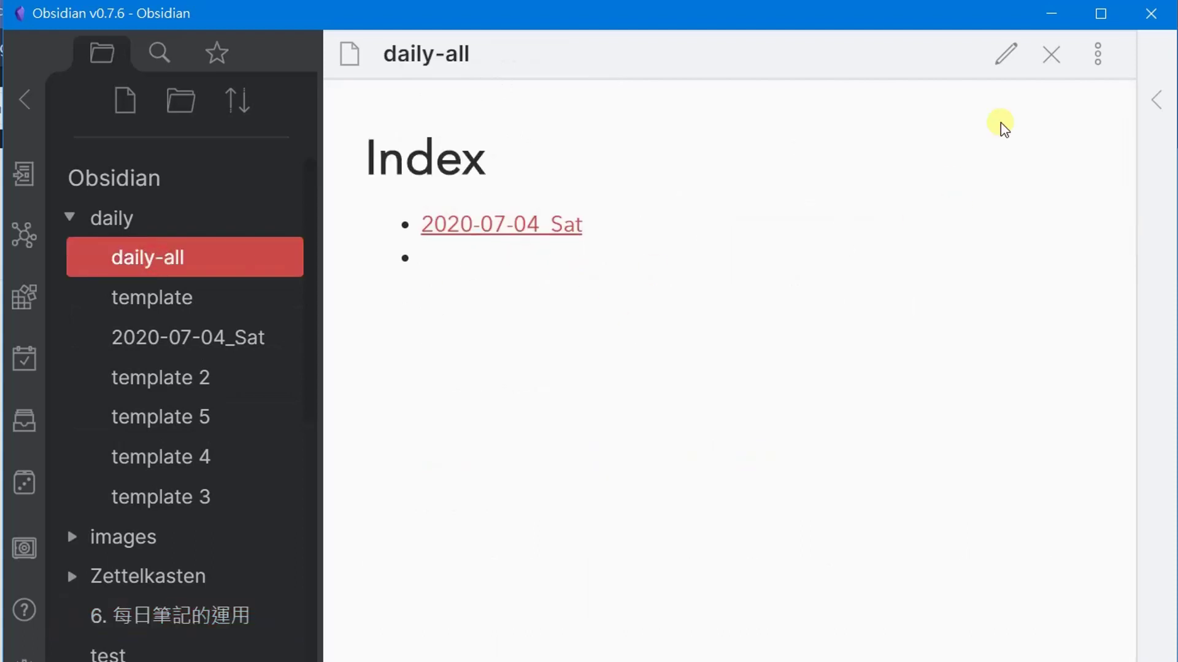
{"action": "left_click", "coordinate": [985, 57]}
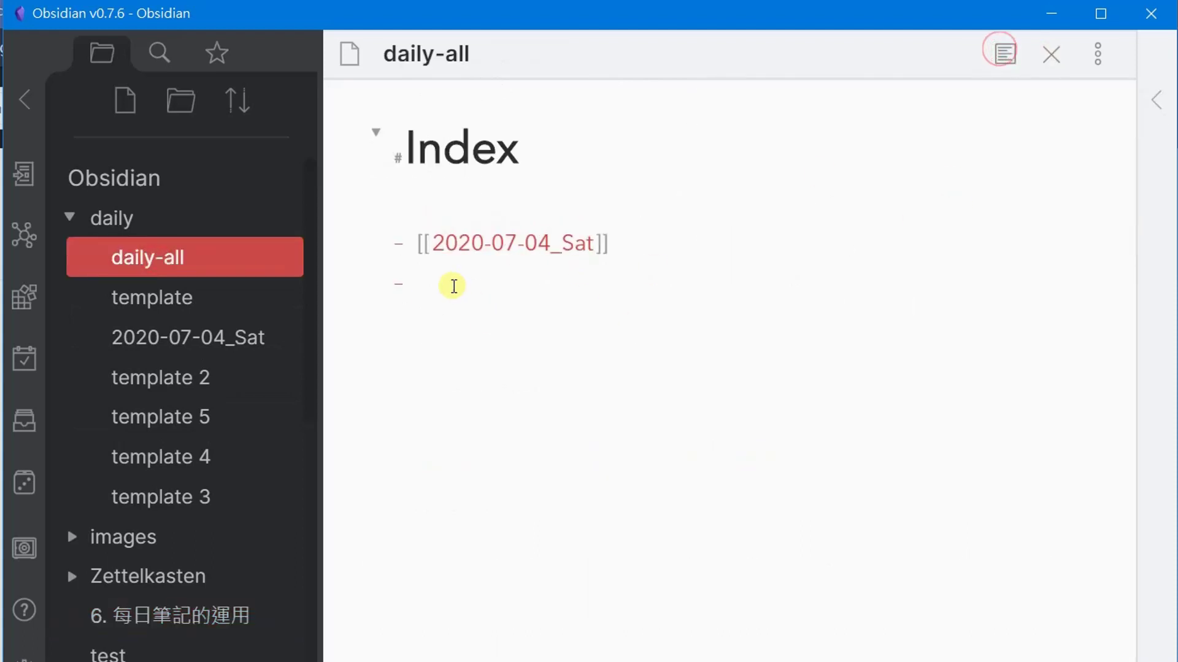
{"action": "left_click", "coordinate": [442, 277]}
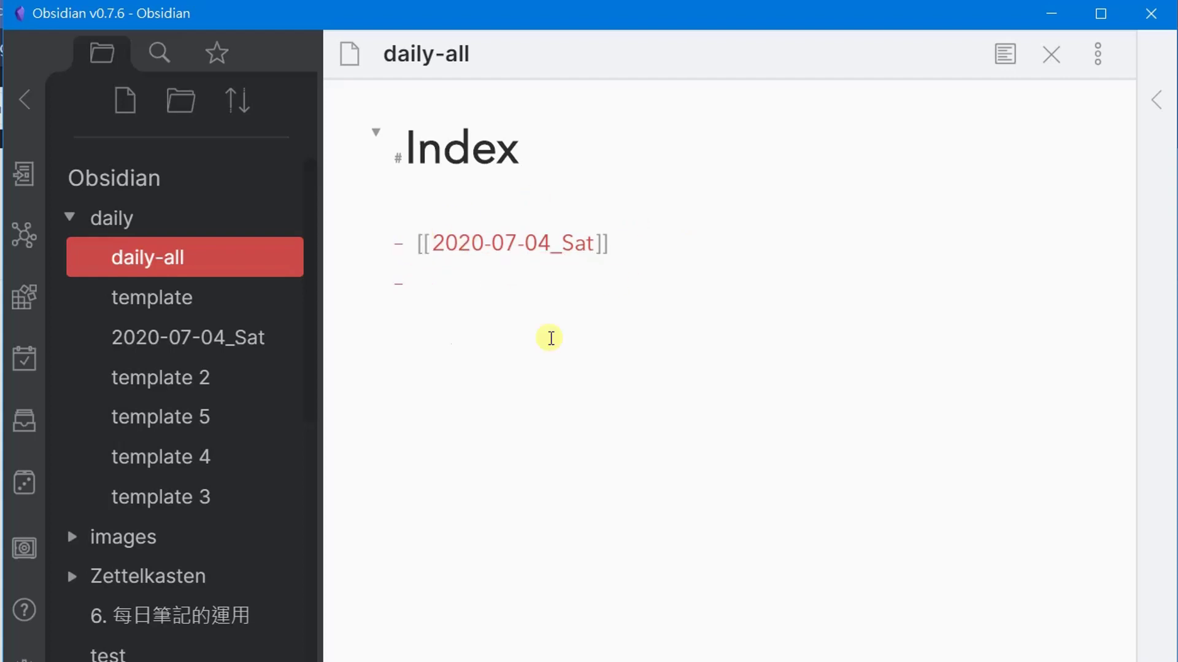
{"action": "left_click", "coordinate": [424, 279]}
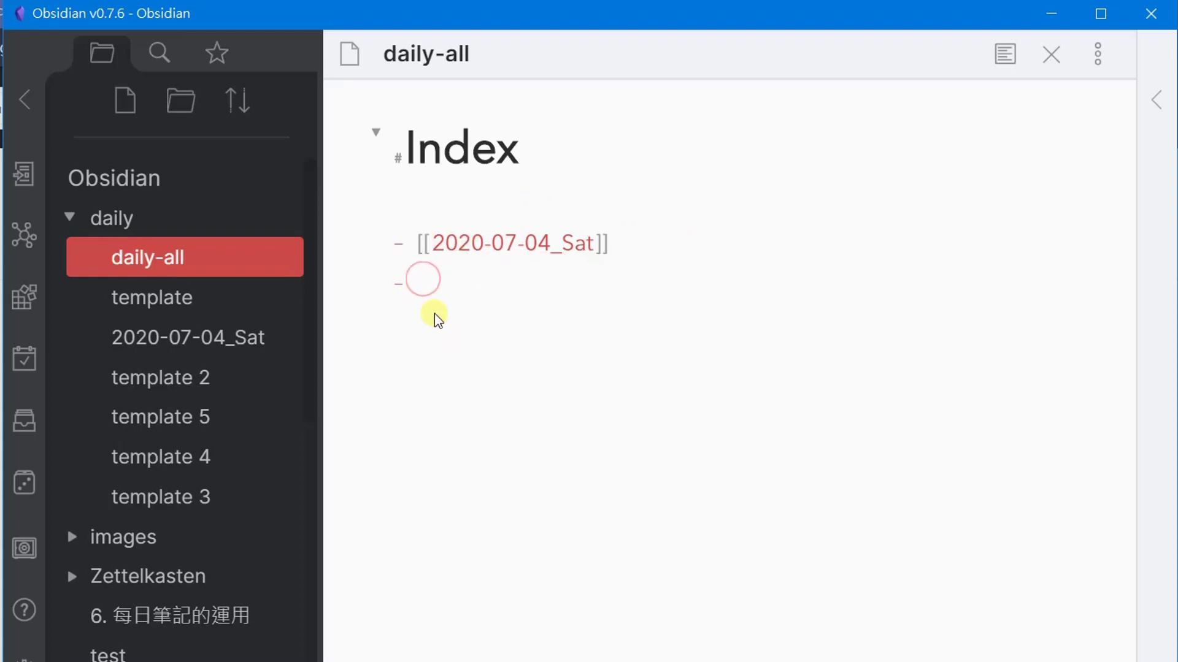
{"action": "type", "text": "[["}
{"action": "key", "text": "Return"}
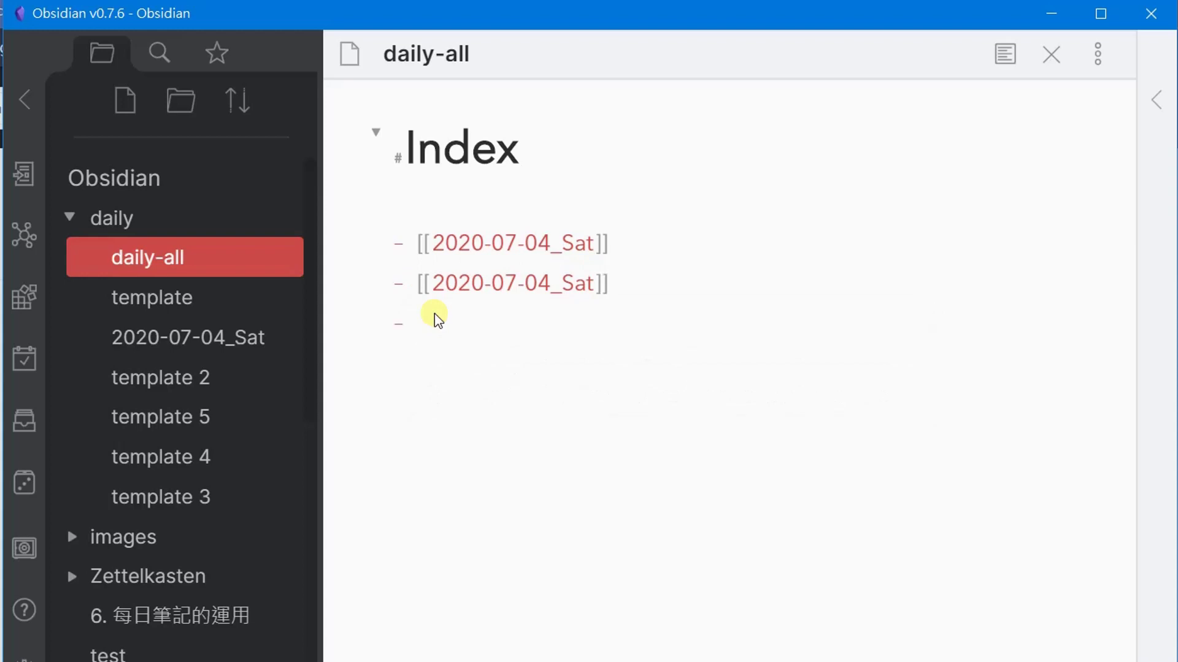
{"action": "type", "text": "[[2020-07-05_Sun]] - "}
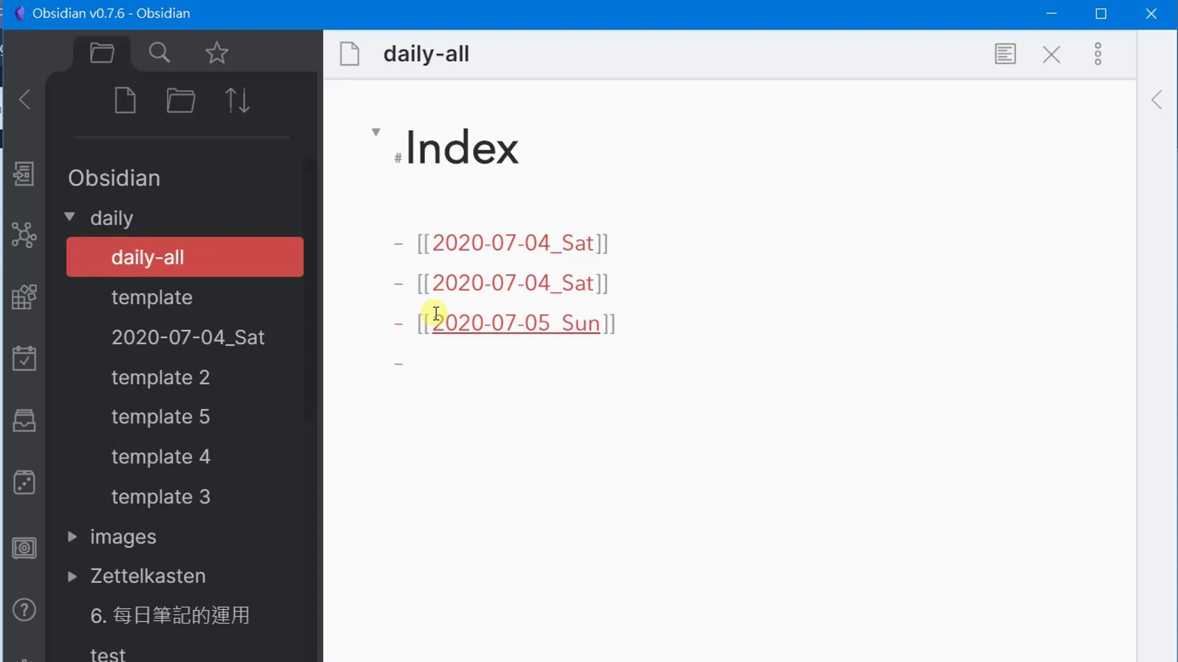
{"action": "type", "text": "[[2020-07-03_Fri]]"}
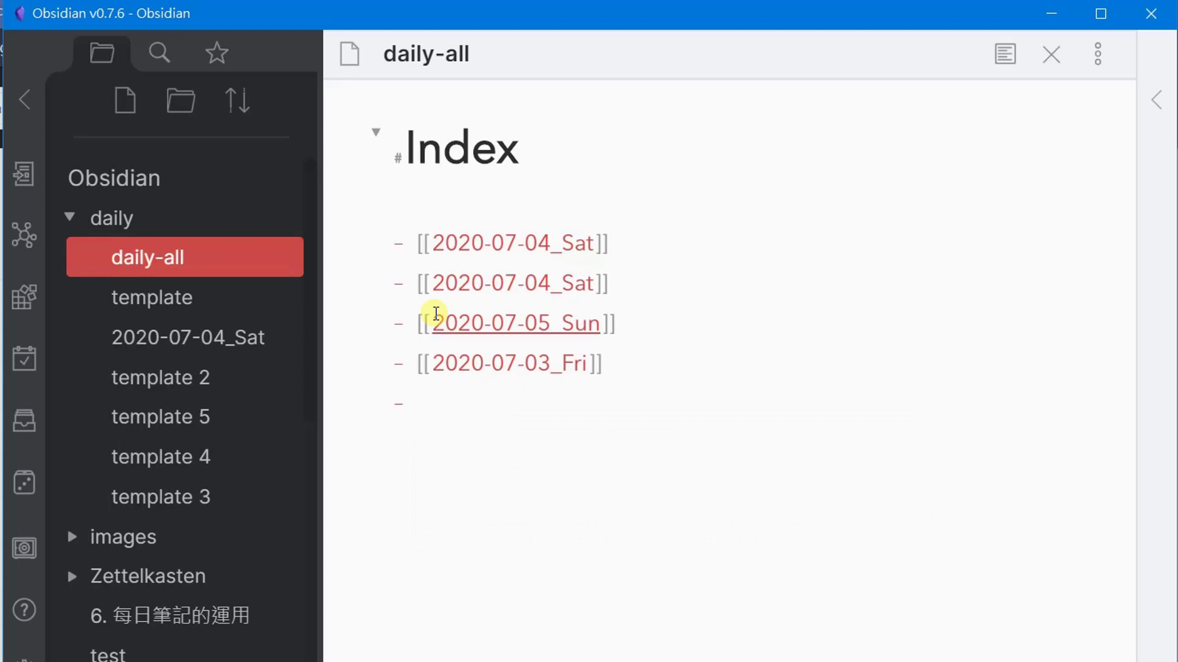
Step: Generate a date link for 2020/07/20 in the empty bullet of daily-all with the AutoHotkey date picker
{"action": "key", "text": "ctrl+shift+d"}
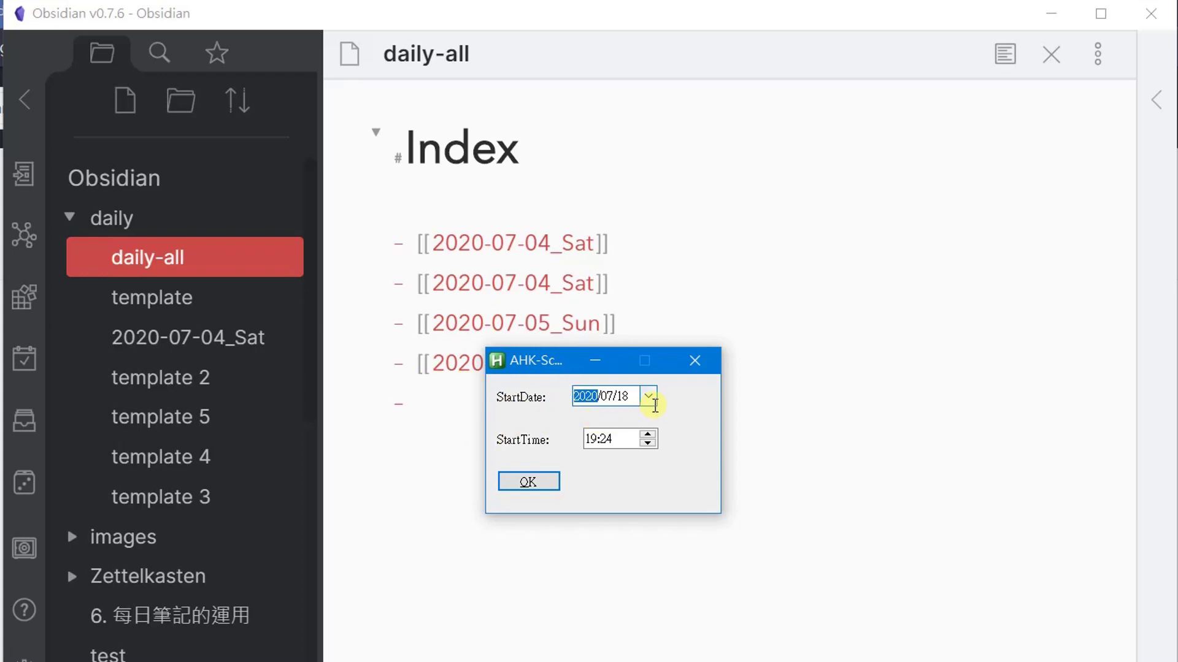
{"action": "left_click", "coordinate": [653, 399]}
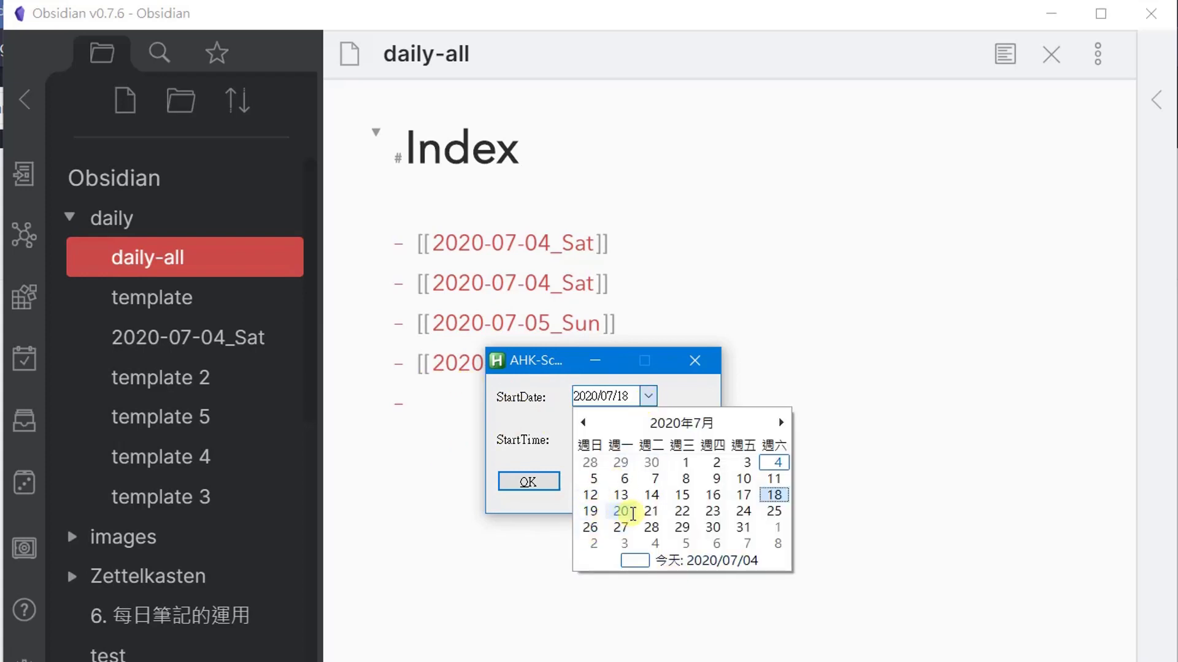
{"action": "left_click", "coordinate": [621, 511]}
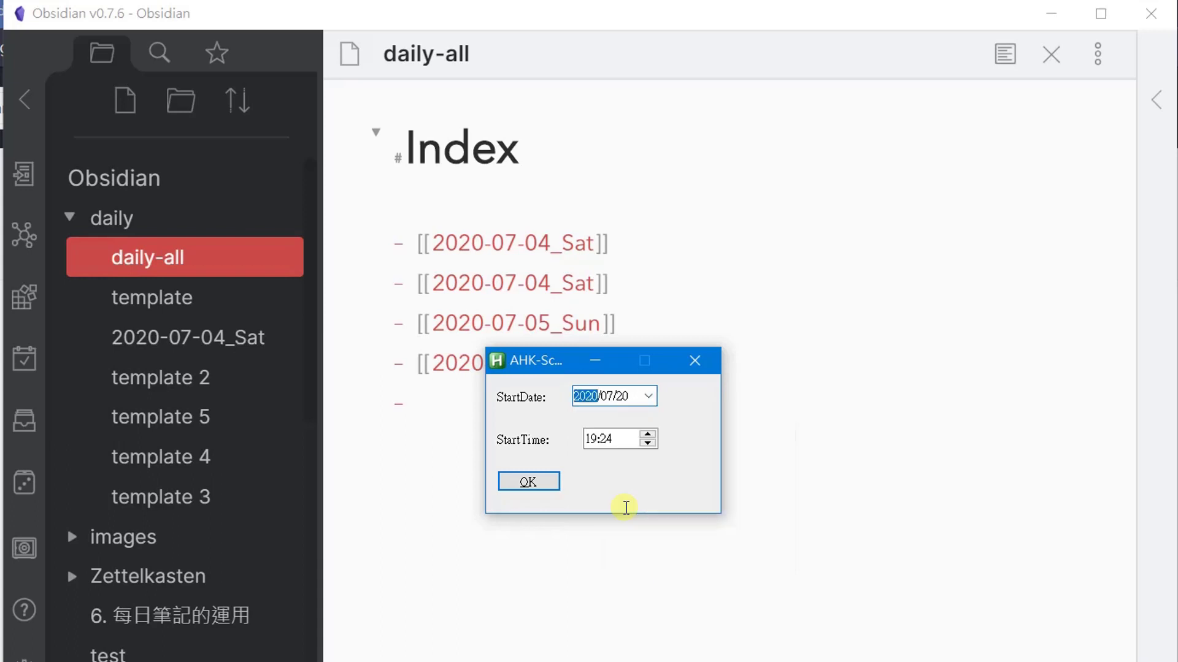
{"action": "left_click", "coordinate": [541, 478]}
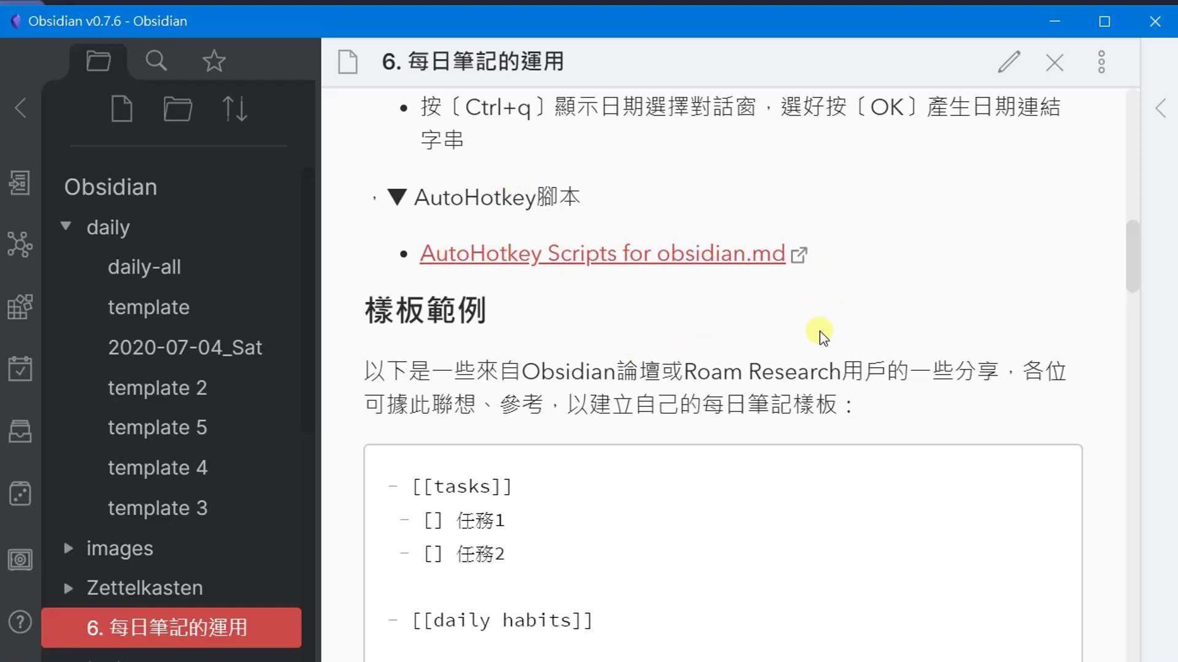
Step: Examine the daily note template examples under 樣板範例 in the 6. 每日筆記的運用 note, through the Roam Research template, and return to the note's beginning
{"action": "scroll", "coordinate": [822, 336], "scroll_direction": "down", "scroll_amount": 4}
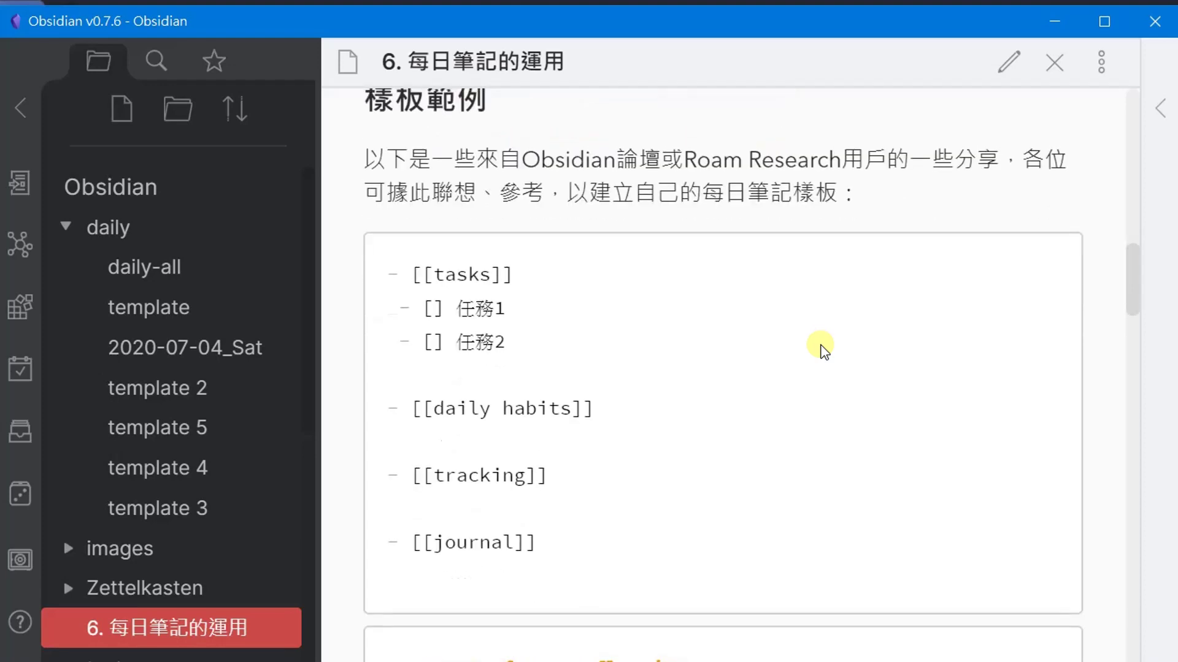
{"action": "scroll", "coordinate": [821, 348], "scroll_direction": "up", "scroll_amount": 2}
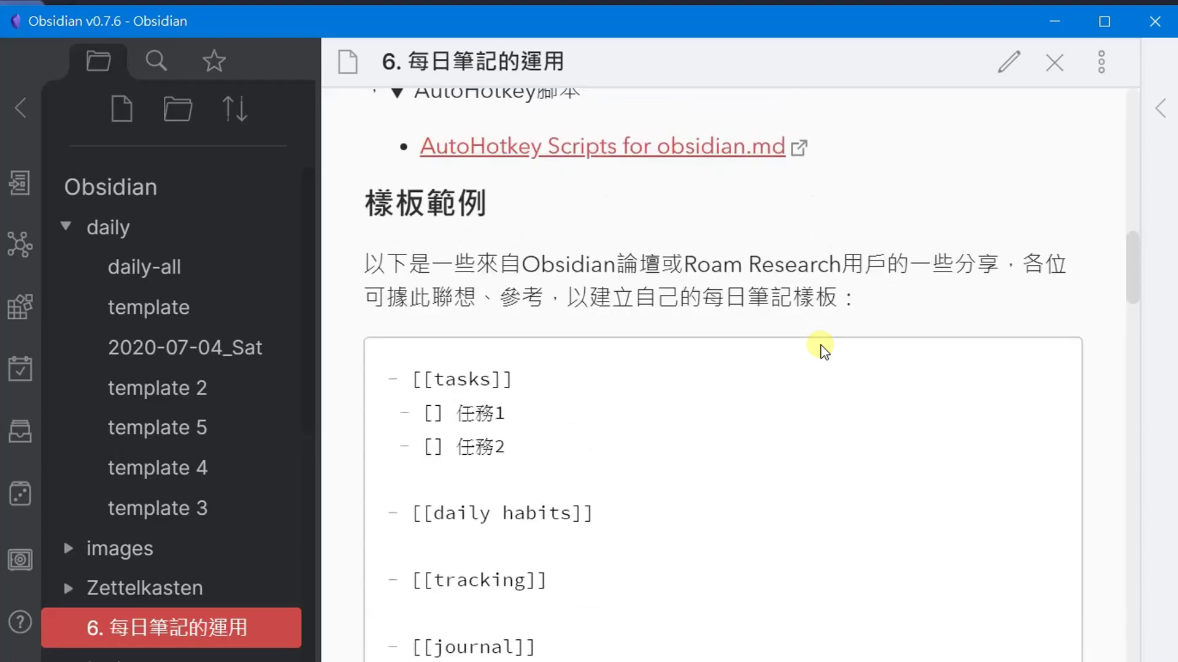
{"action": "scroll", "coordinate": [825, 350], "scroll_direction": "down", "scroll_amount": 2}
{"action": "scroll", "coordinate": [822, 348], "scroll_direction": "up", "scroll_amount": 2}
{"action": "scroll", "coordinate": [809, 533], "scroll_direction": "down", "scroll_amount": 10}
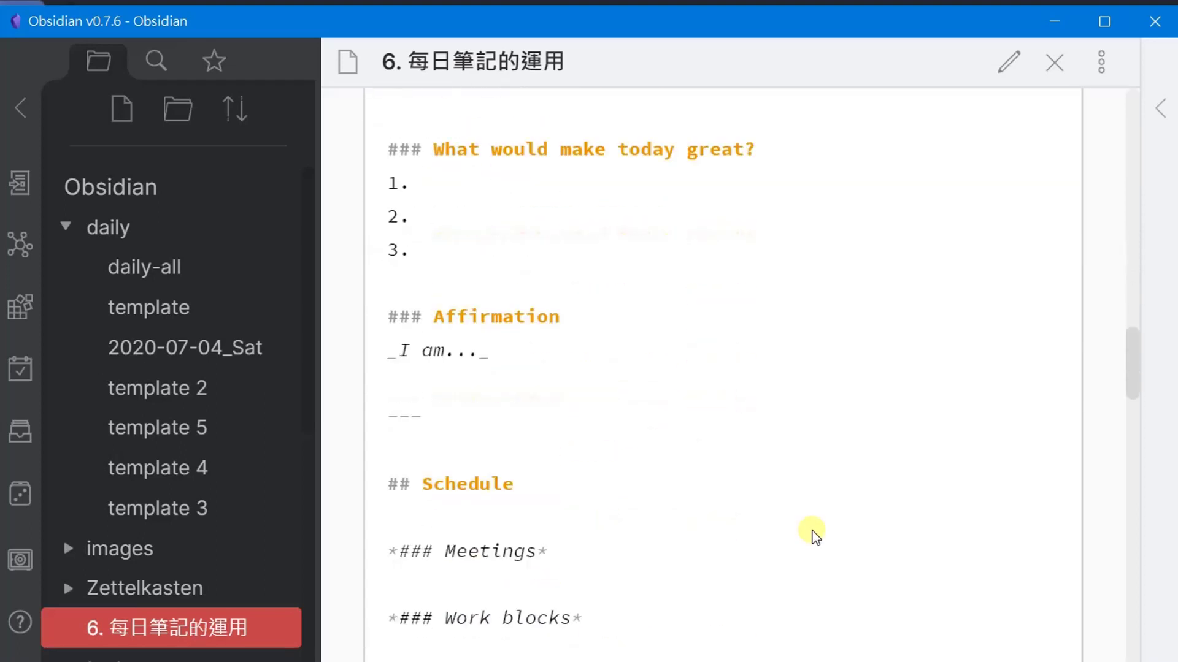
{"action": "scroll", "coordinate": [813, 536], "scroll_direction": "down", "scroll_amount": 10}
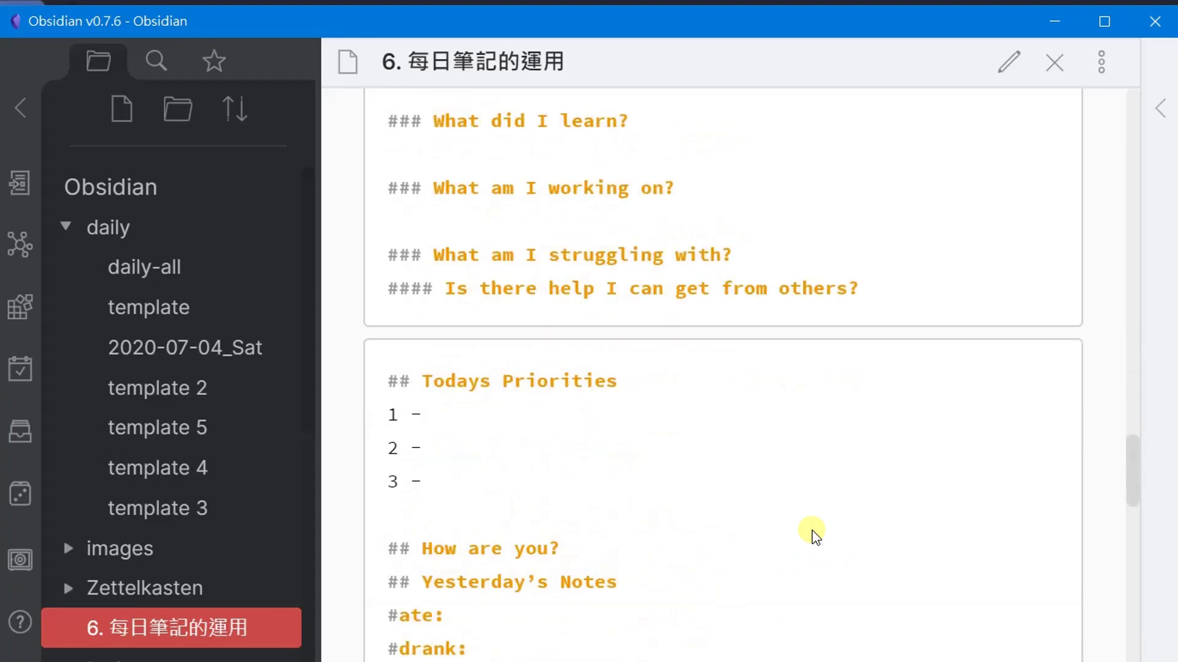
{"action": "scroll", "coordinate": [813, 536], "scroll_direction": "down", "scroll_amount": 10}
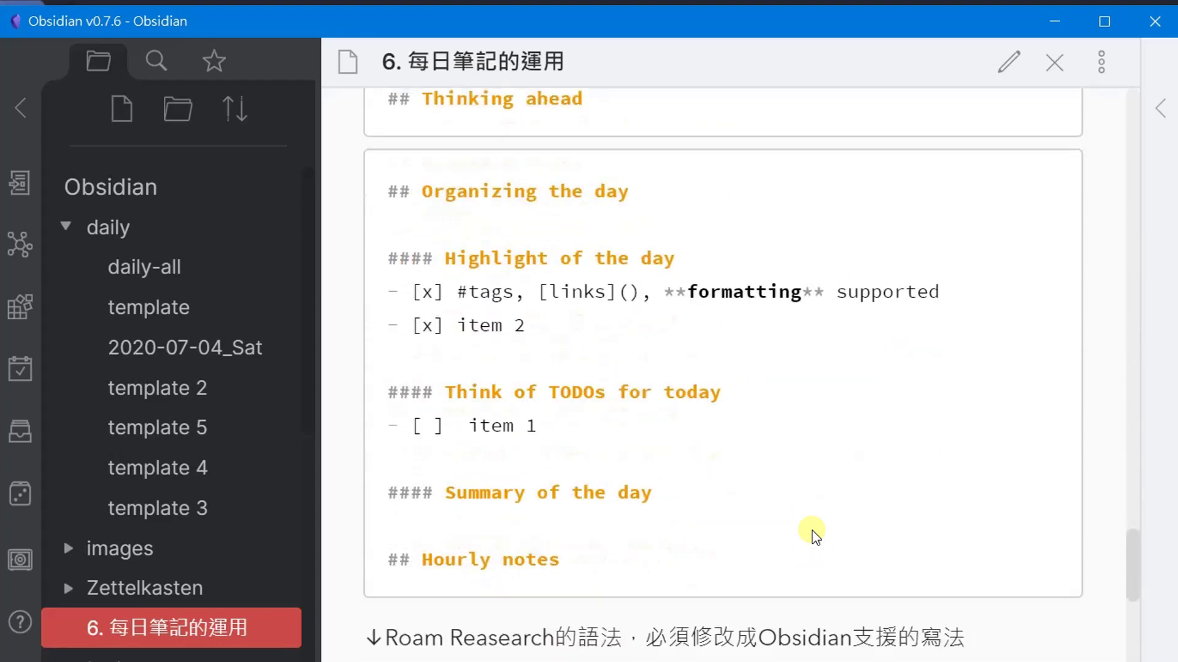
{"action": "scroll", "coordinate": [812, 536], "scroll_direction": "down", "scroll_amount": 3}
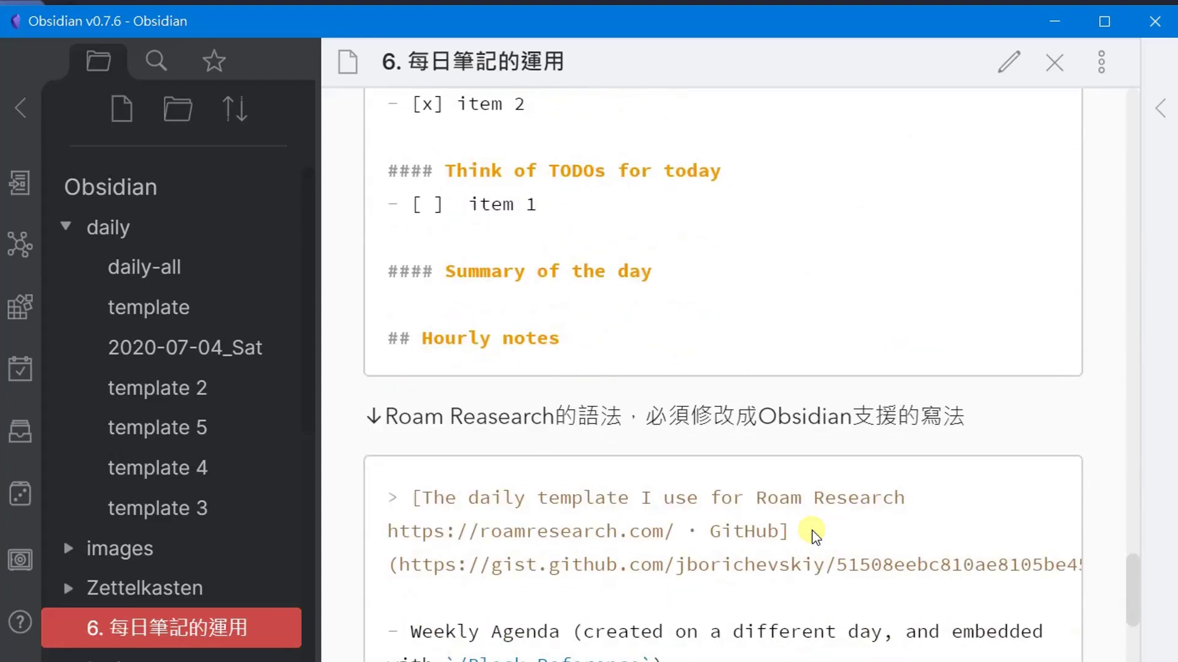
{"action": "scroll", "coordinate": [813, 535], "scroll_direction": "up", "scroll_amount": 10}
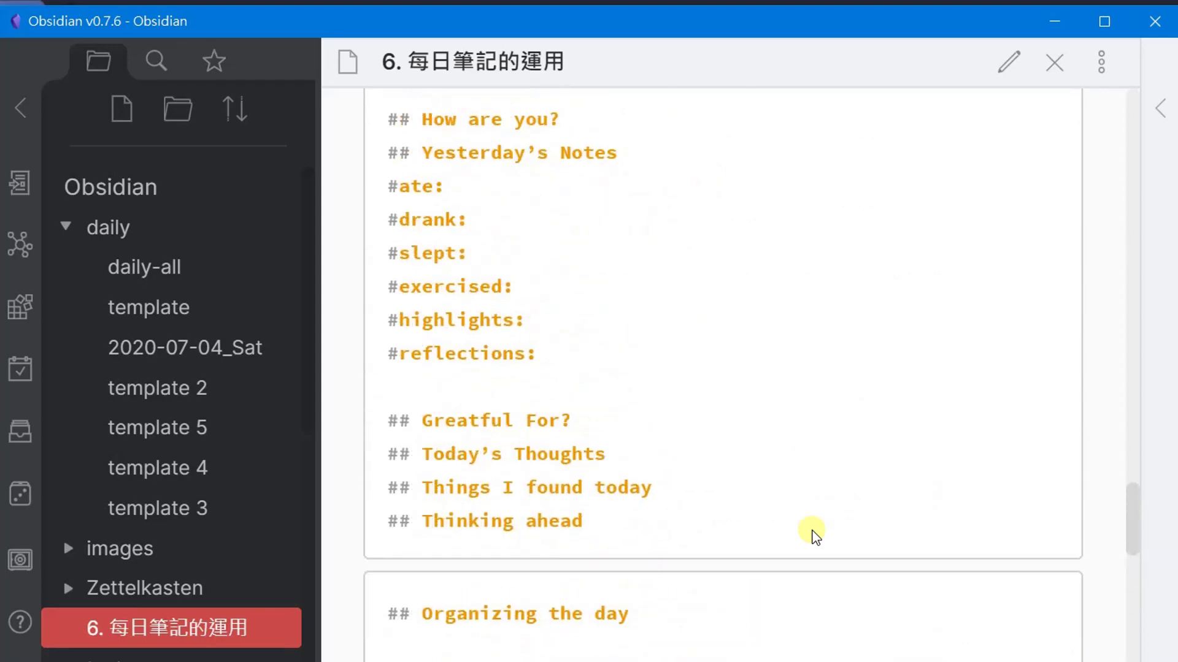
{"action": "scroll", "coordinate": [813, 535], "scroll_direction": "up", "scroll_amount": 5}
{"action": "scroll", "coordinate": [813, 535], "scroll_direction": "up", "scroll_amount": 9}
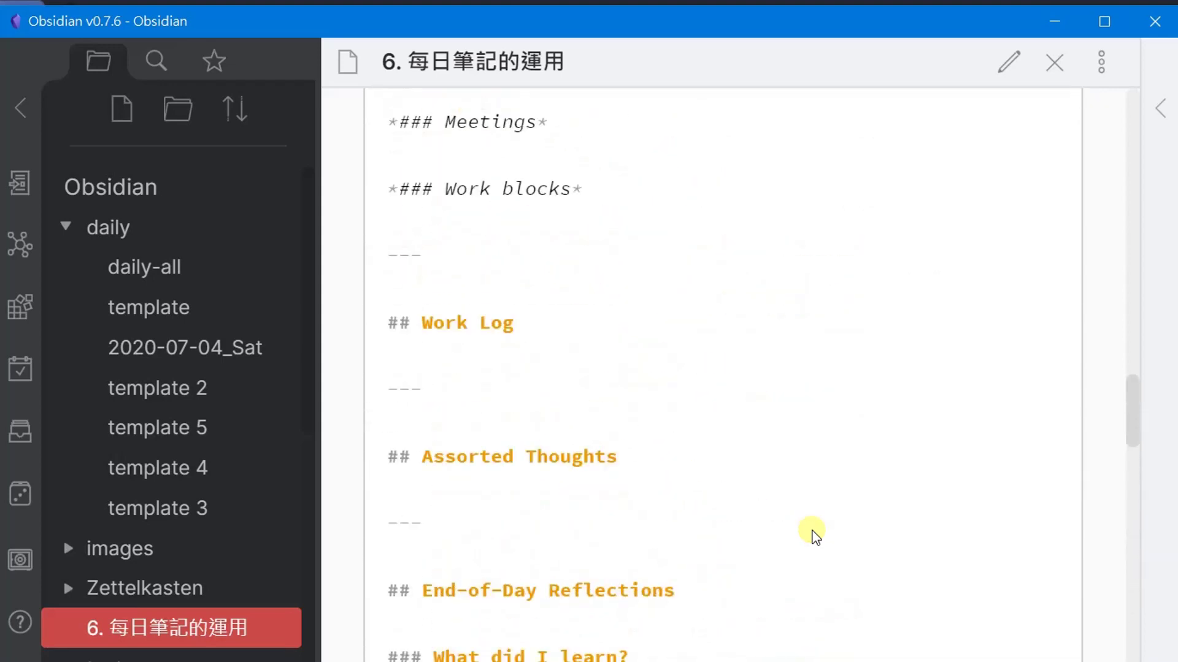
{"action": "scroll", "coordinate": [813, 535], "scroll_direction": "up", "scroll_amount": 11}
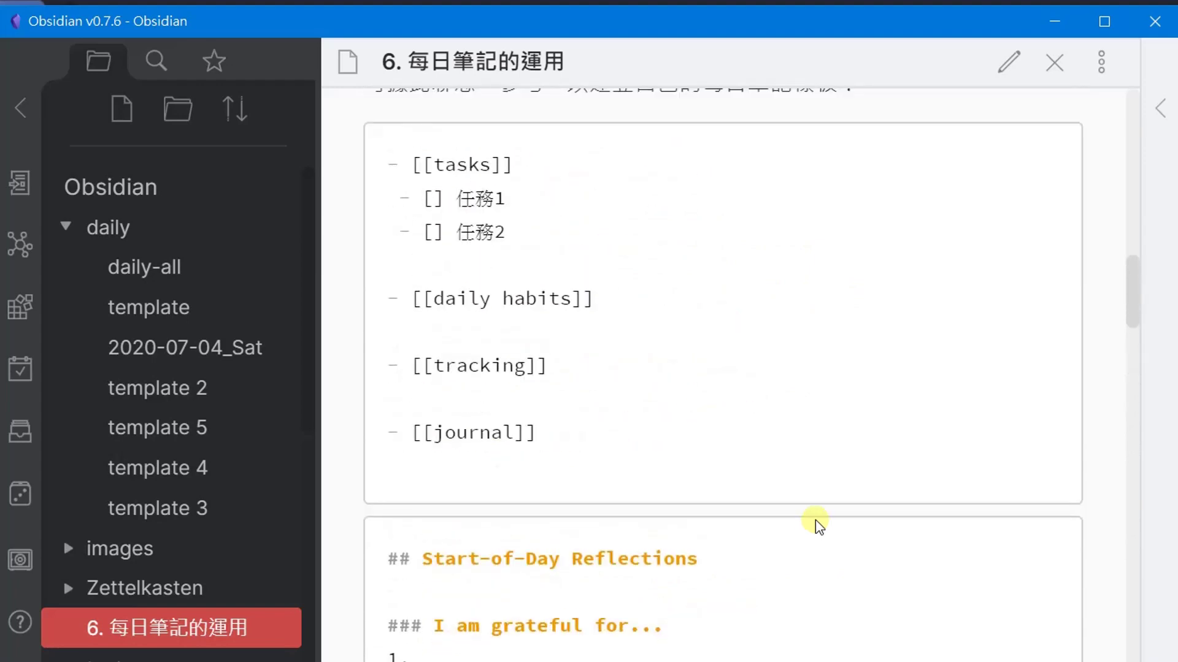
{"action": "scroll", "coordinate": [816, 490], "scroll_direction": "up", "scroll_amount": 15}
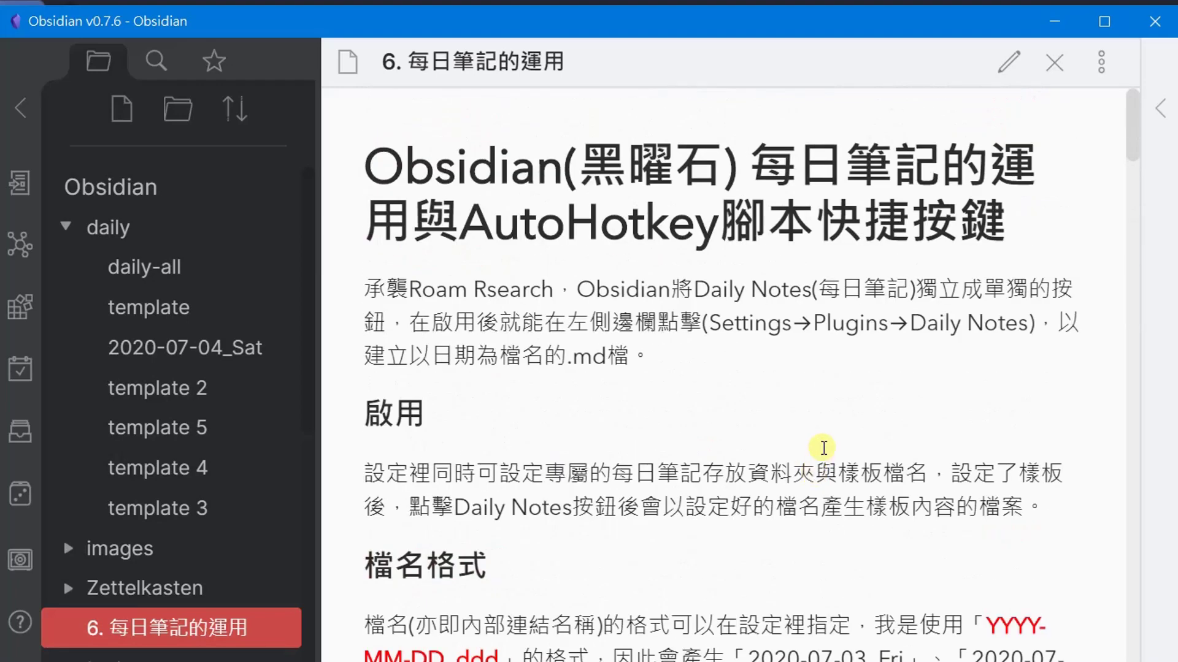